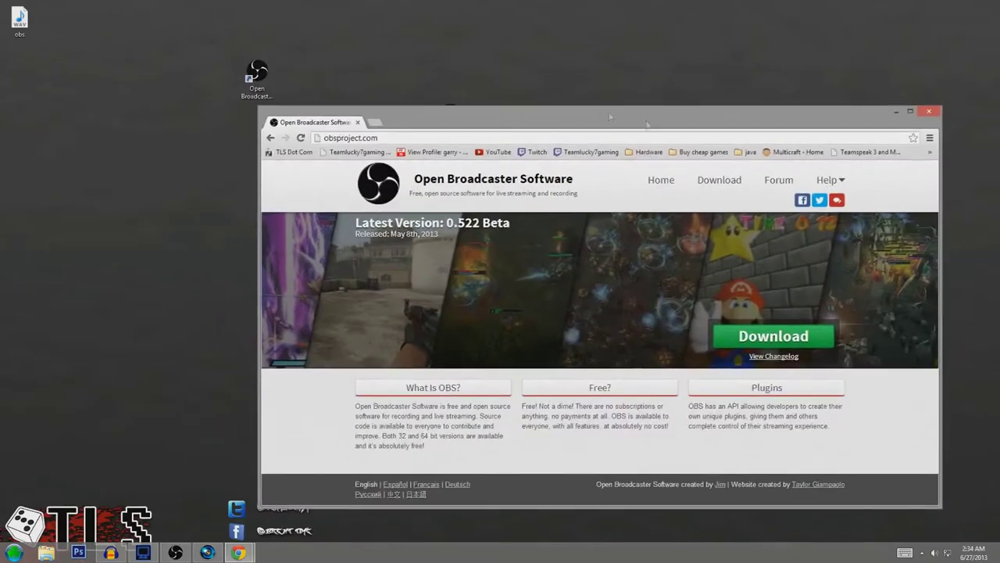
Step: Visit the OBS forum board index from obsproject.com, then close Chrome
{"action": "left_click", "coordinate": [781, 181]}
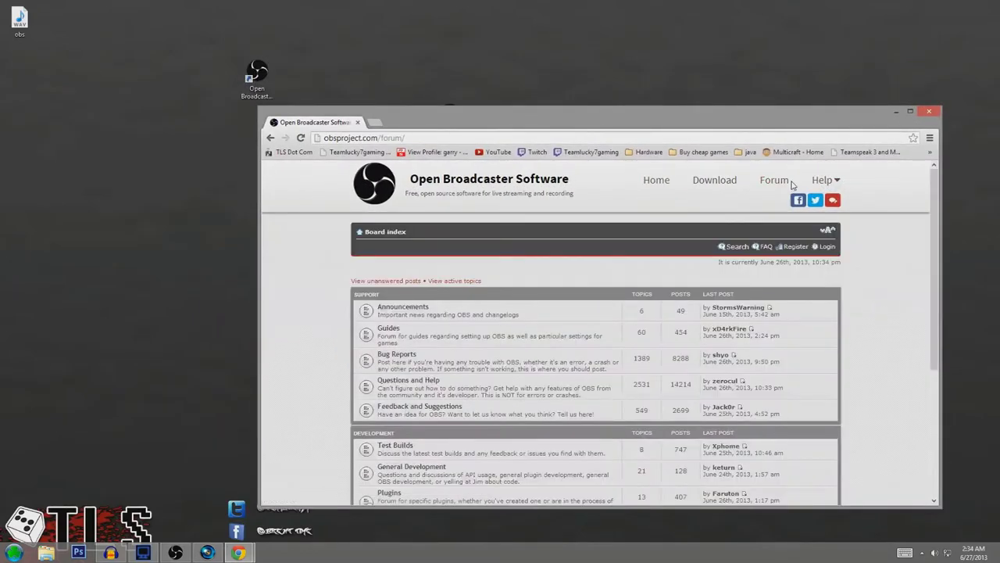
{"action": "left_click", "coordinate": [928, 113]}
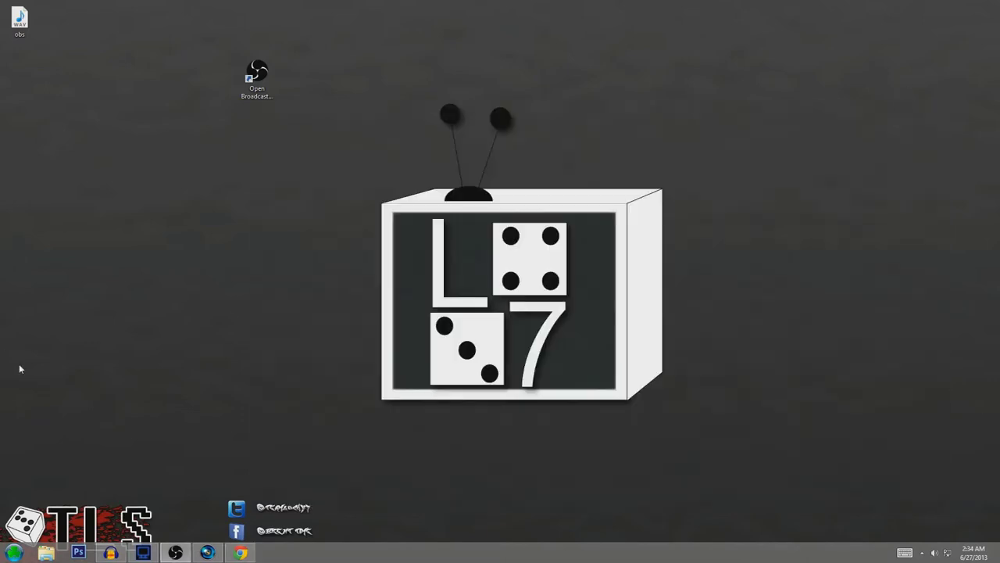
Step: Launch OBS and open Settings to the Encoding page (Quality Balance 7, Max Bitrate 3300)
{"action": "double_click", "coordinate": [258, 72]}
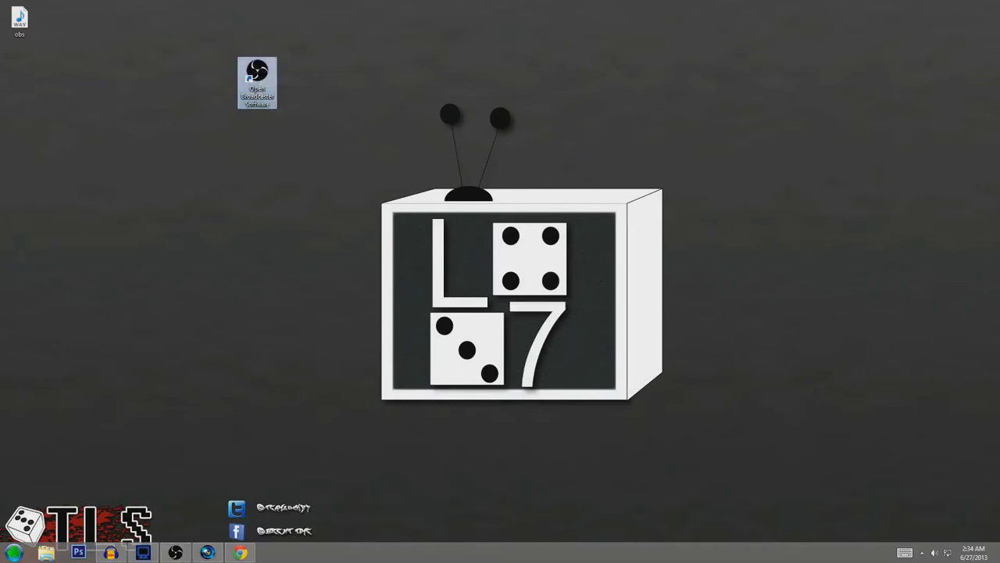
{"action": "left_click_drag", "start_coordinate": [836, 187], "coordinate": [595, 137]}
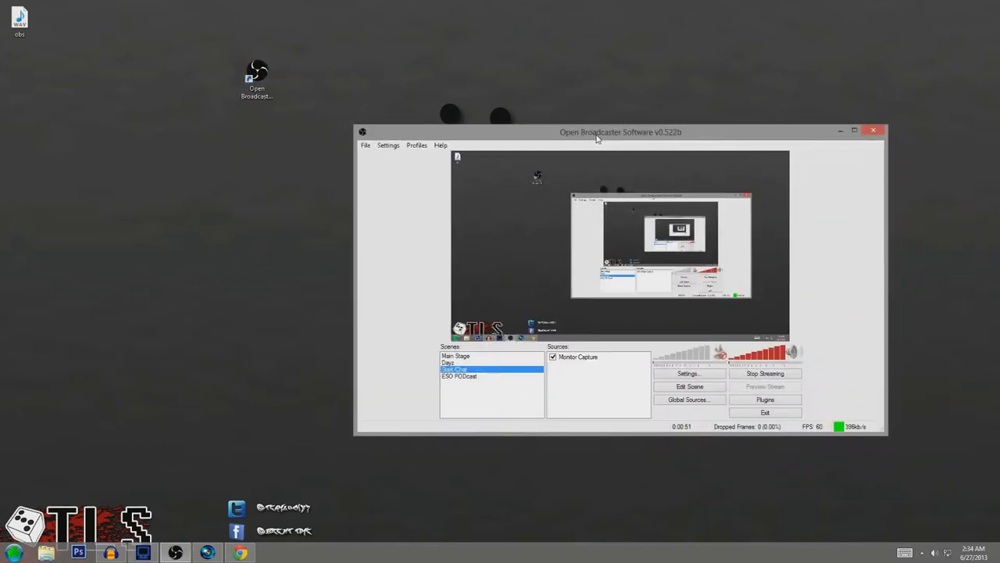
{"action": "left_click", "coordinate": [688, 373]}
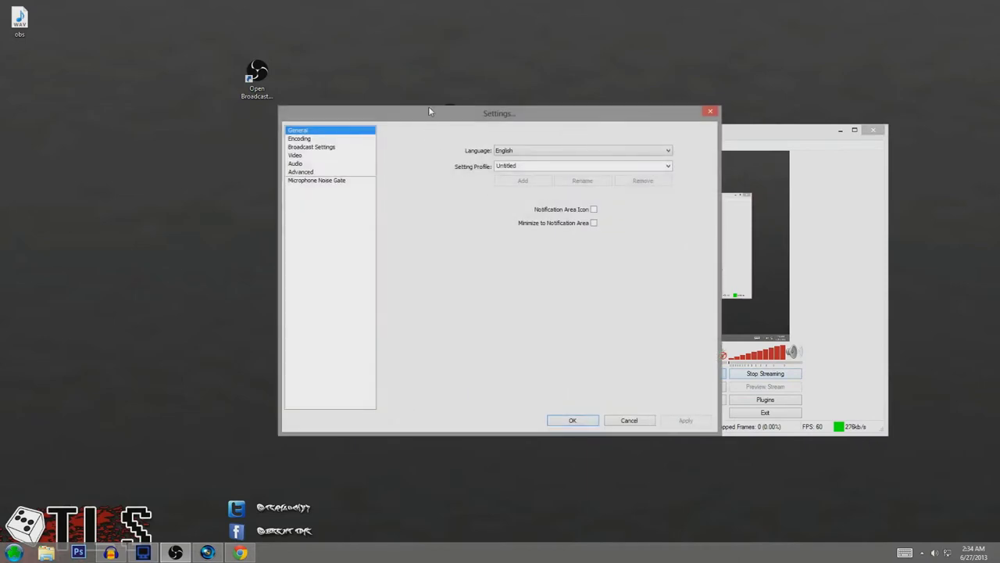
{"action": "left_click_drag", "start_coordinate": [429, 111], "coordinate": [564, 138]}
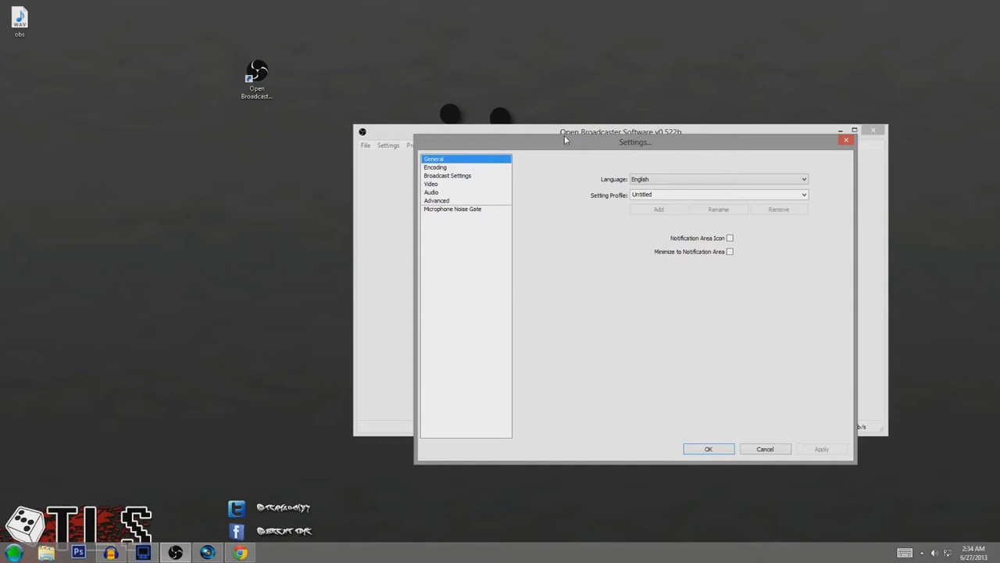
{"action": "left_click", "coordinate": [452, 167]}
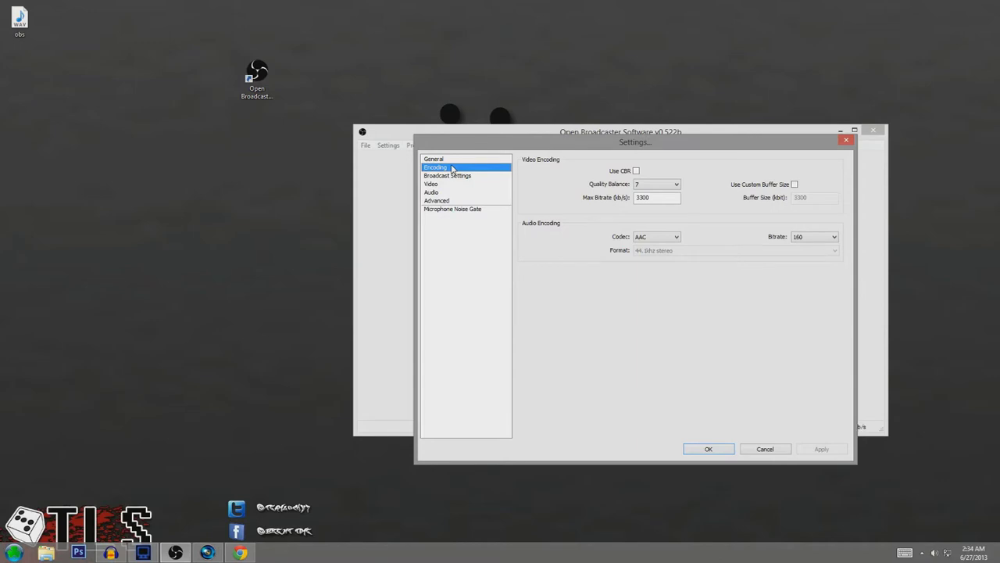
Step: Switch from OBS Settings to the testmy.net upload test page in Chrome
{"action": "key", "text": "alt+Tab"}
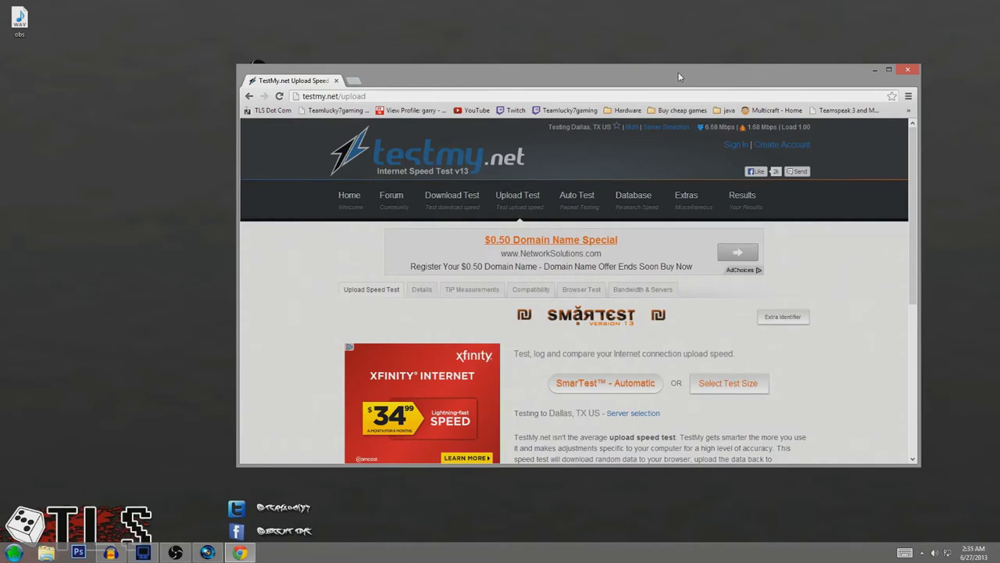
Step: Review the TestMy.net upload test sizes without choosing one, then minimize Chrome
{"action": "scroll", "coordinate": [761, 373], "scroll_direction": "down", "scroll_amount": 1}
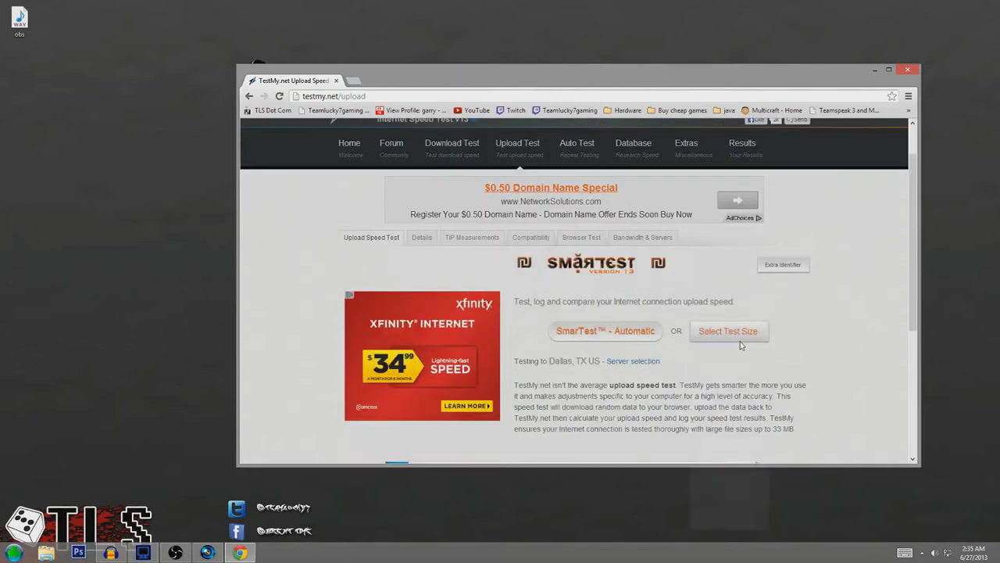
{"action": "left_click", "coordinate": [739, 337]}
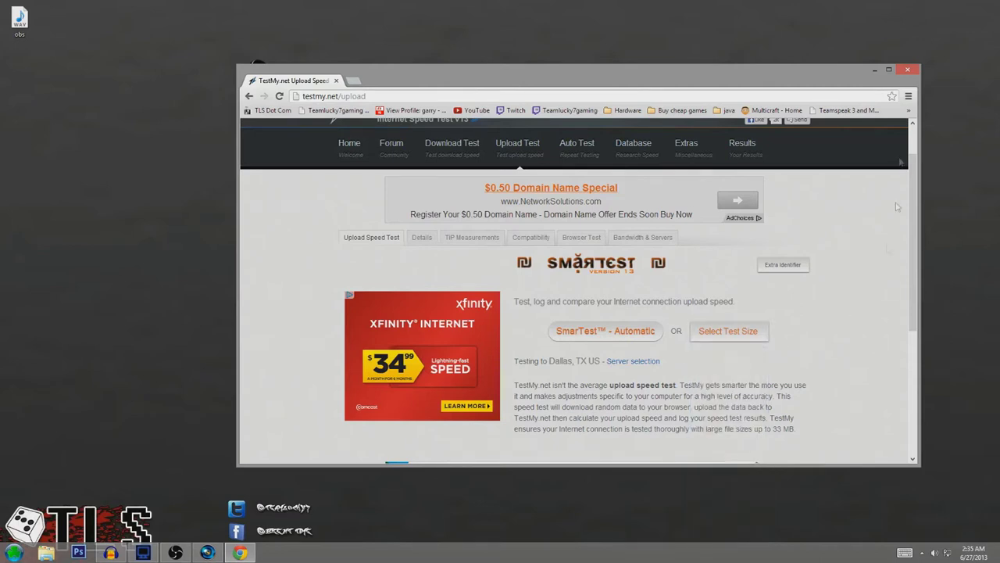
{"action": "left_click", "coordinate": [876, 276]}
{"action": "left_click", "coordinate": [395, 96]}
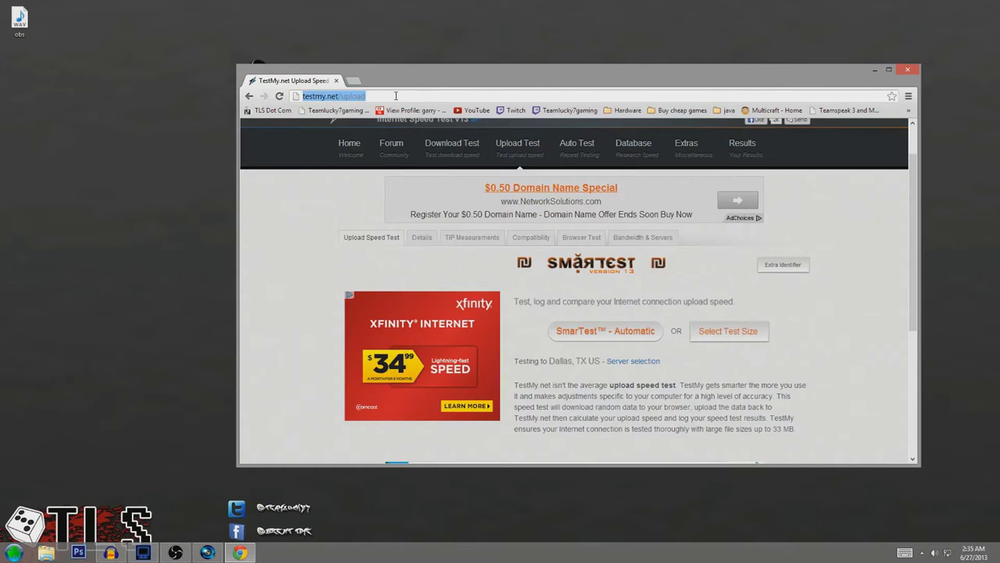
{"action": "left_click", "coordinate": [873, 70]}
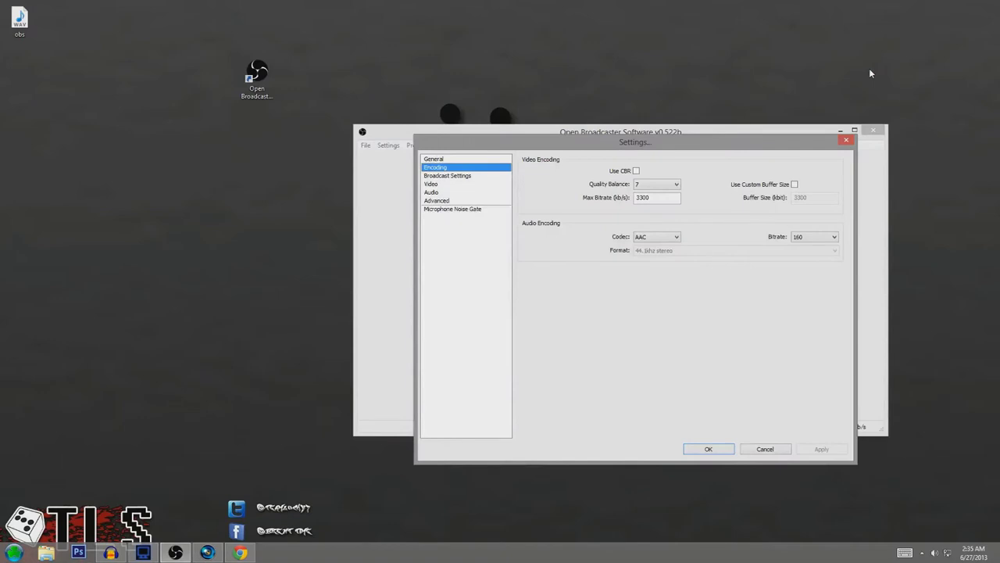
Step: Apply encoding with Max Bitrate 3300 and Audio Bitrate 160, then view Broadcast Settings
{"action": "left_click_drag", "start_coordinate": [650, 198], "coordinate": [631, 200]}
{"action": "left_click", "coordinate": [825, 241]}
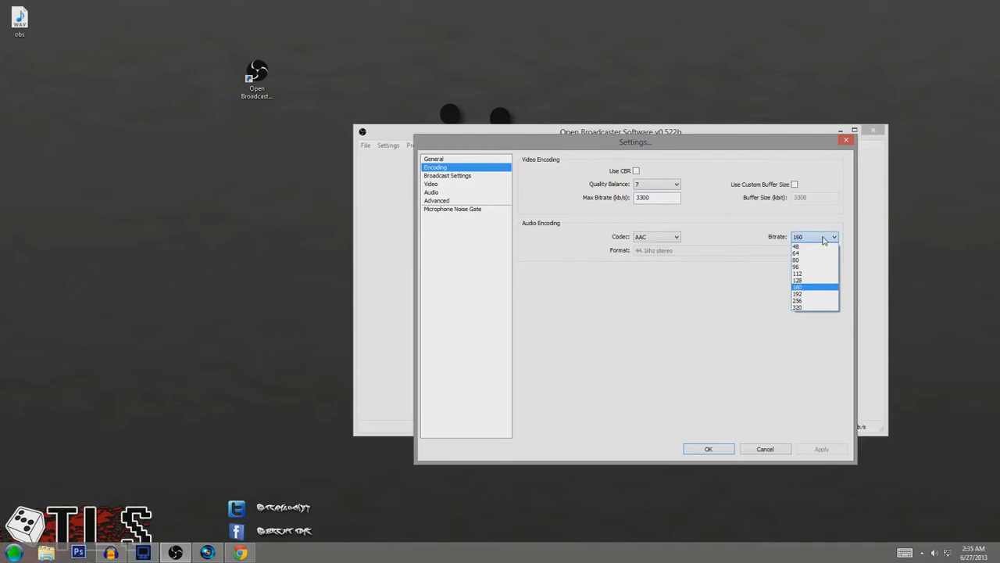
{"action": "left_click", "coordinate": [837, 288]}
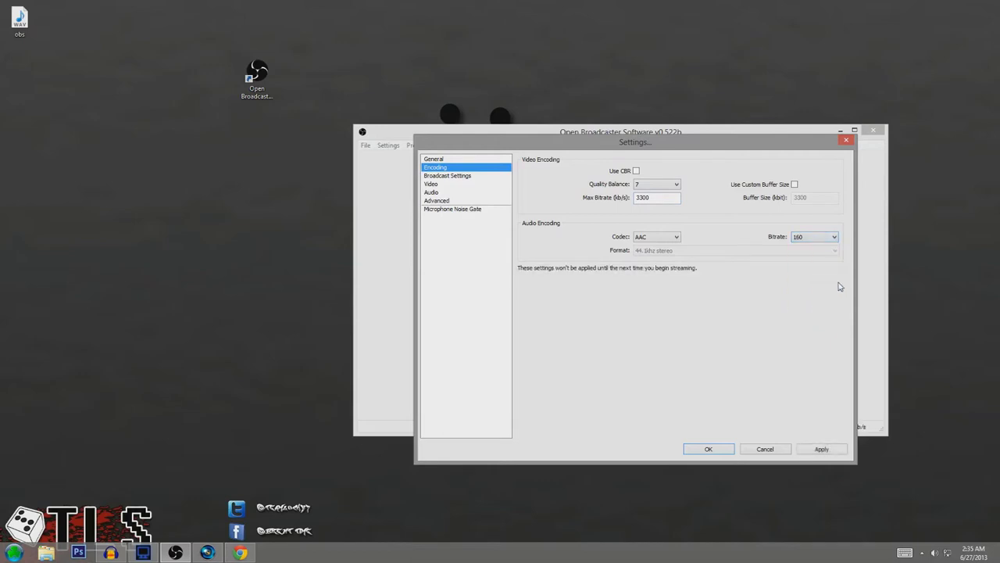
{"action": "left_click", "coordinate": [826, 455]}
{"action": "left_click", "coordinate": [448, 177]}
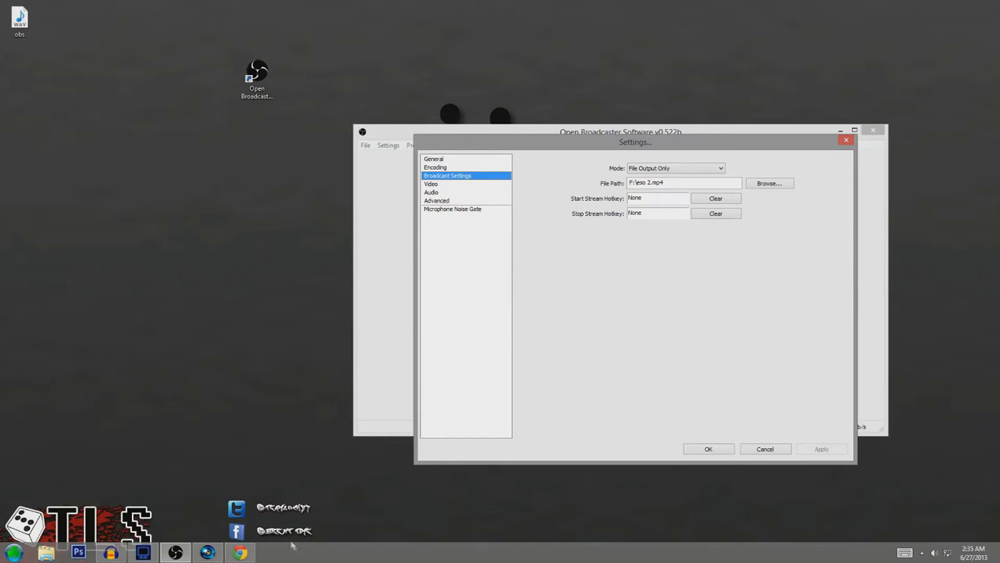
{"action": "left_click", "coordinate": [240, 552]}
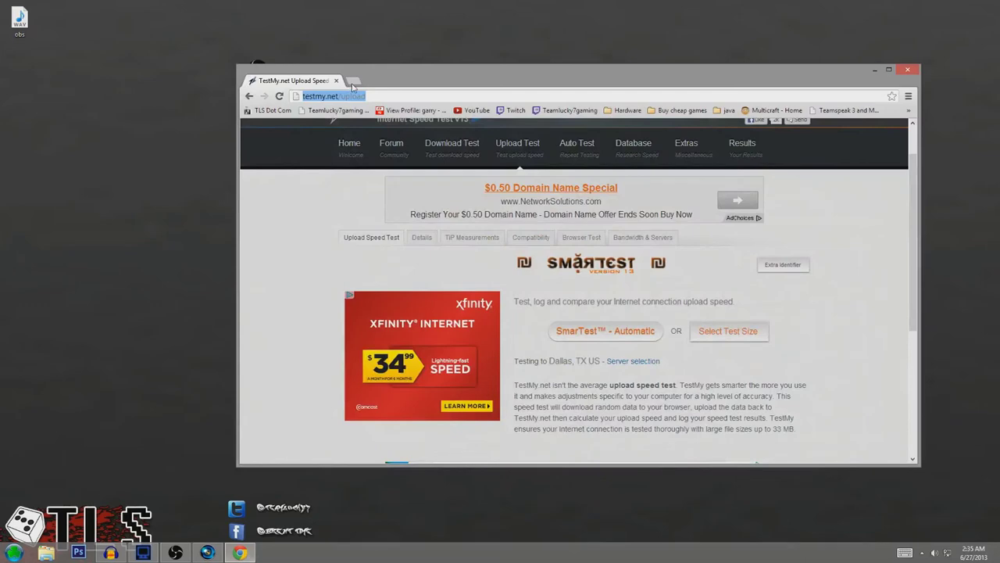
Step: Begin entering twitch.tv/broadcast in a new tab, then discard that tab and restore Chrome
{"action": "left_click", "coordinate": [352, 82]}
{"action": "type", "text": "twittc"}
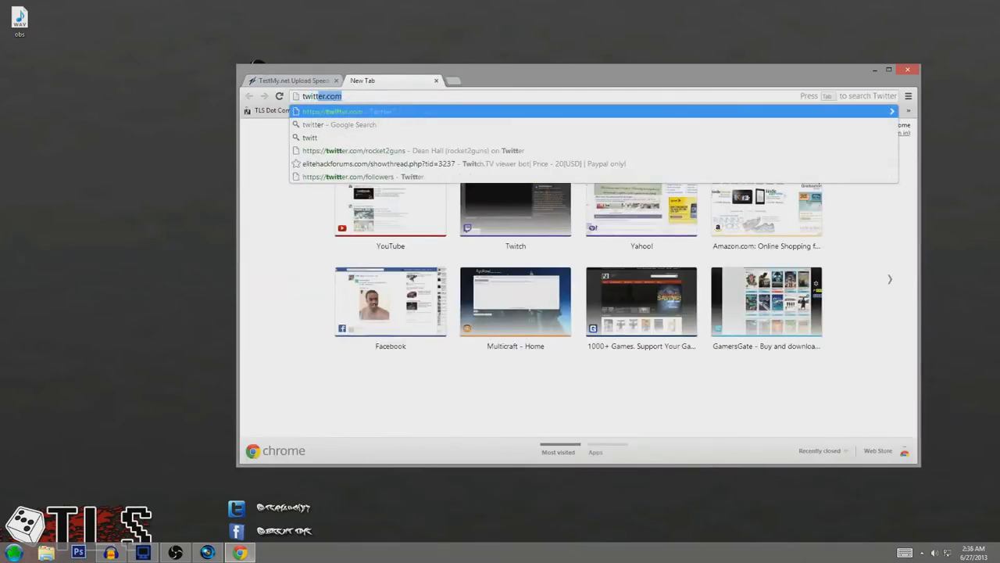
{"action": "key", "text": "BackSpace"}
{"action": "key", "text": "BackSpace"}
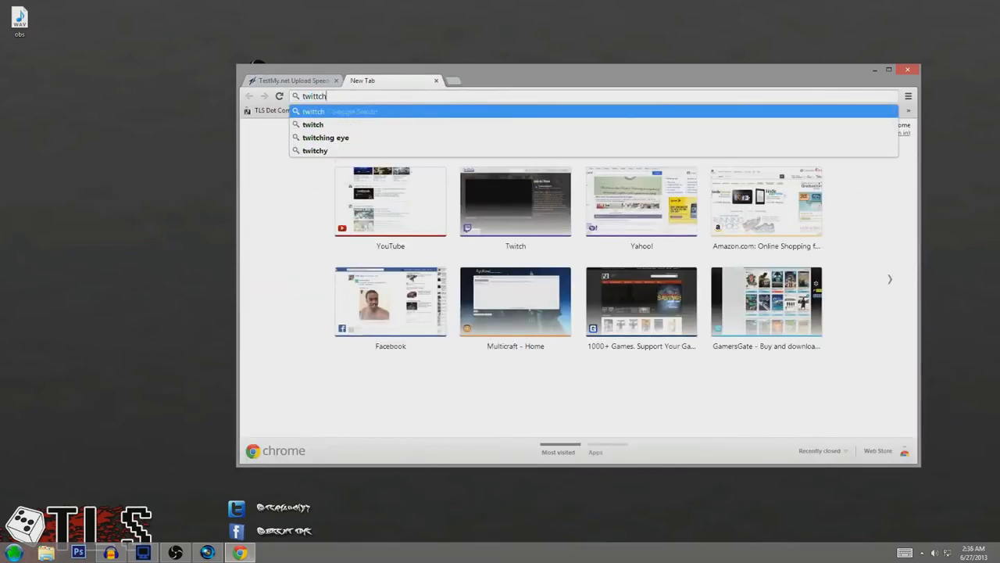
{"action": "type", "text": "ch.tv"}
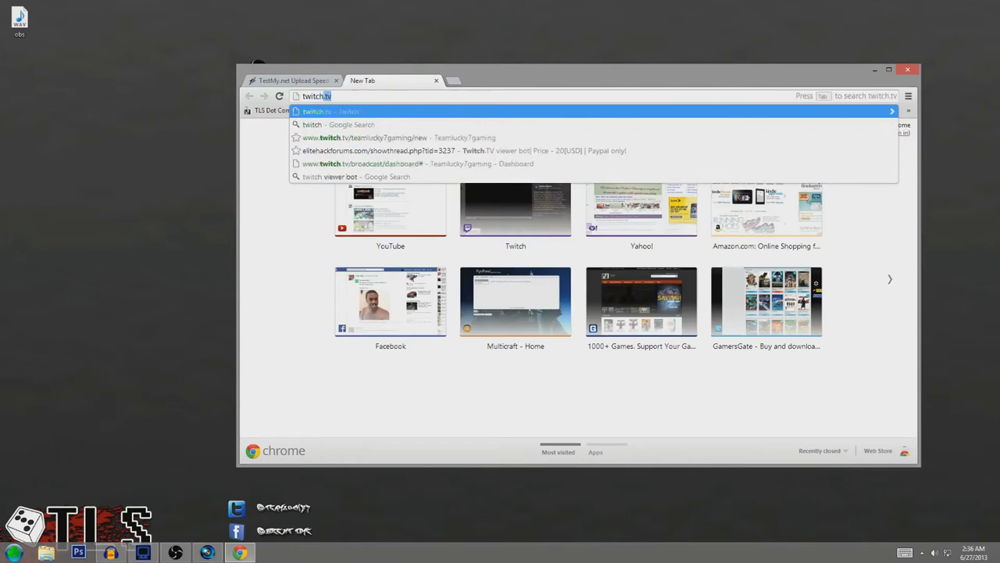
{"action": "type", "text": "/b"}
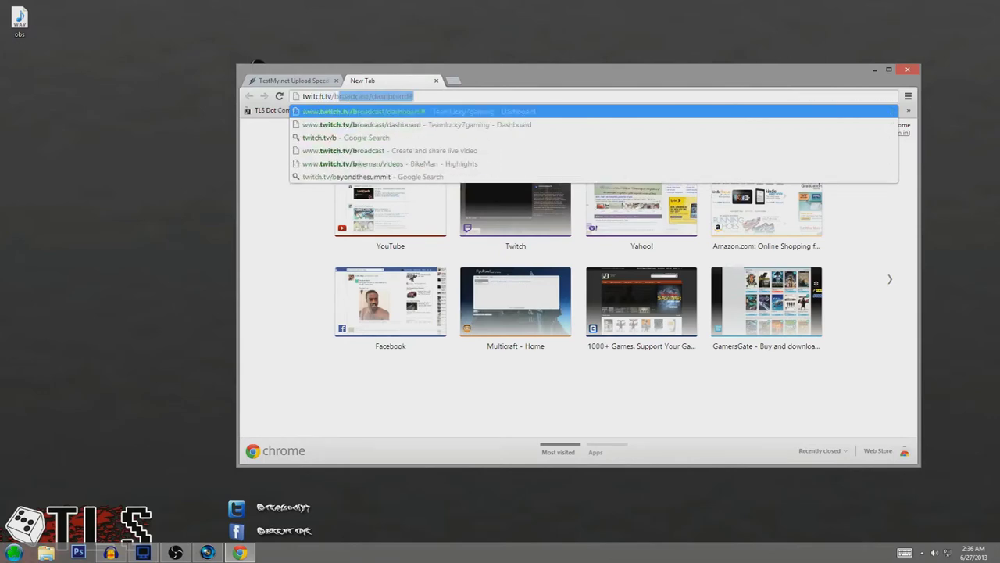
{"action": "type", "text": "roadcast"}
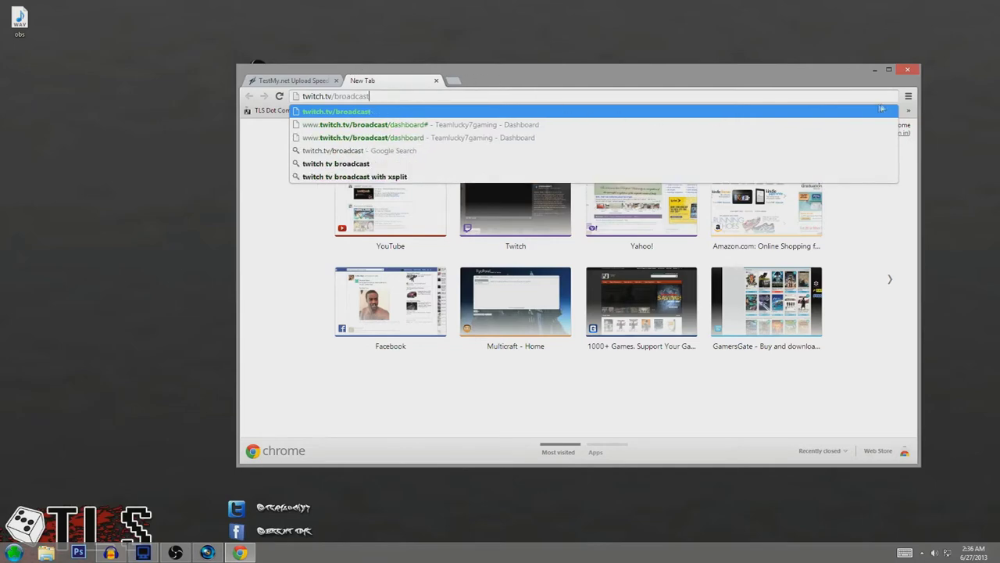
{"action": "left_click", "coordinate": [436, 81]}
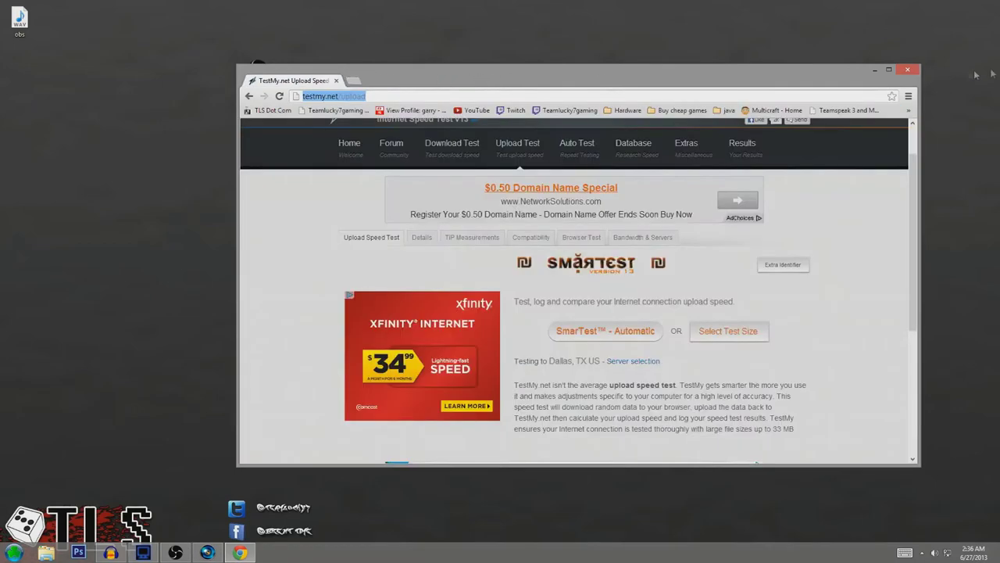
{"action": "left_click", "coordinate": [875, 70]}
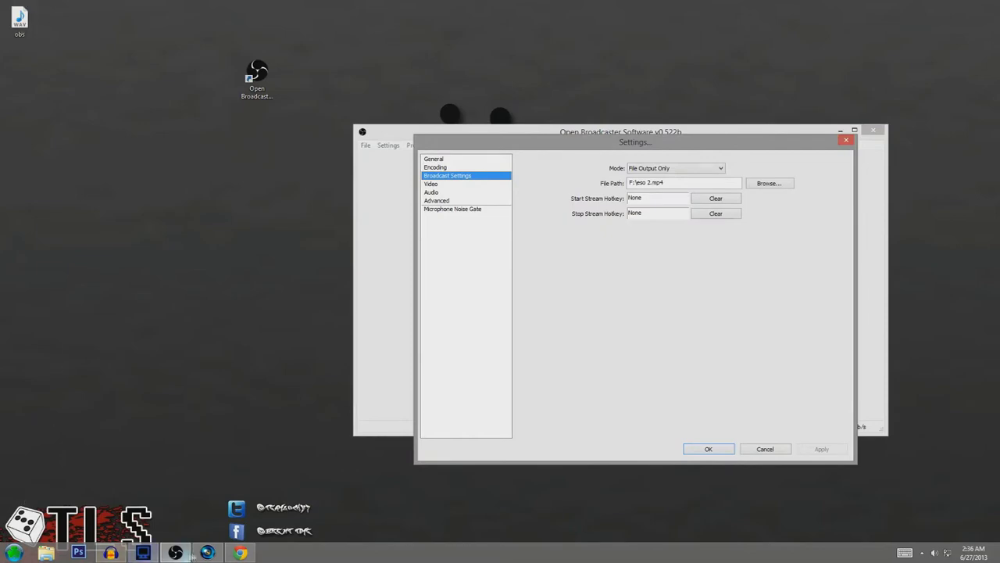
{"action": "left_click", "coordinate": [239, 552]}
Step: Load twitch.tv/broadcast in a new tab, then return to the TestMy.net tab
{"action": "left_click", "coordinate": [355, 82]}
{"action": "type", "text": "twit"}
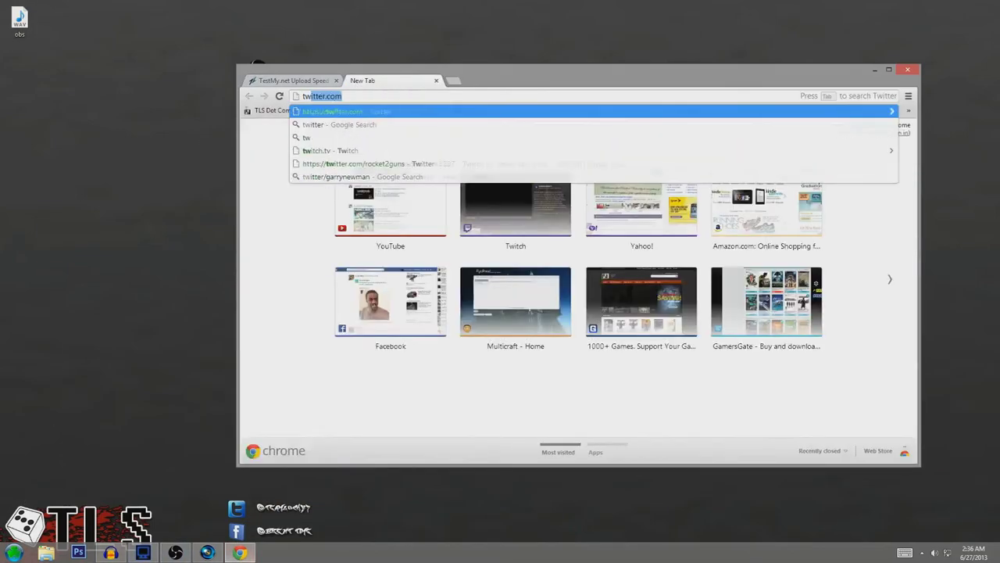
{"action": "type", "text": "ch.tv/"}
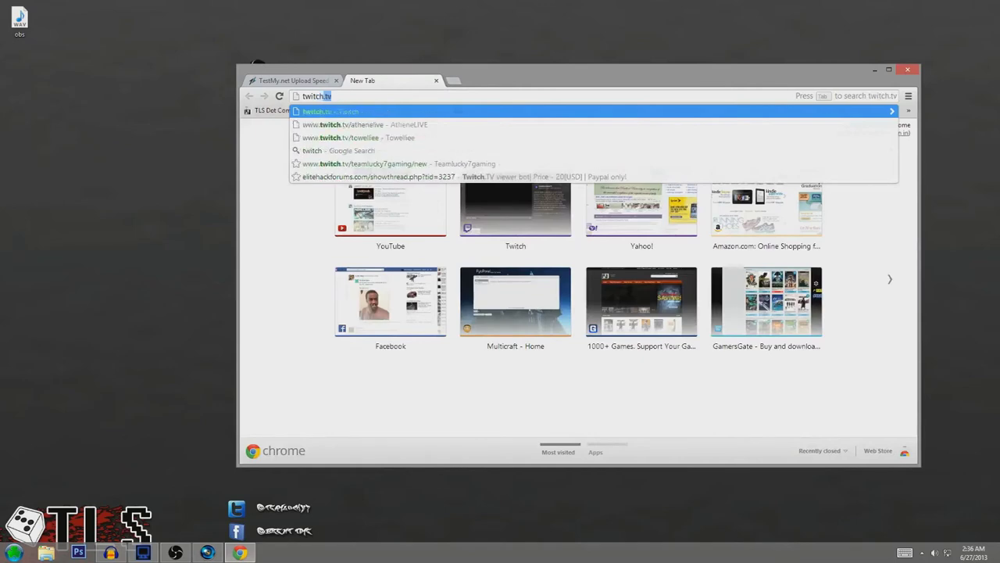
{"action": "type", "text": "broadc"}
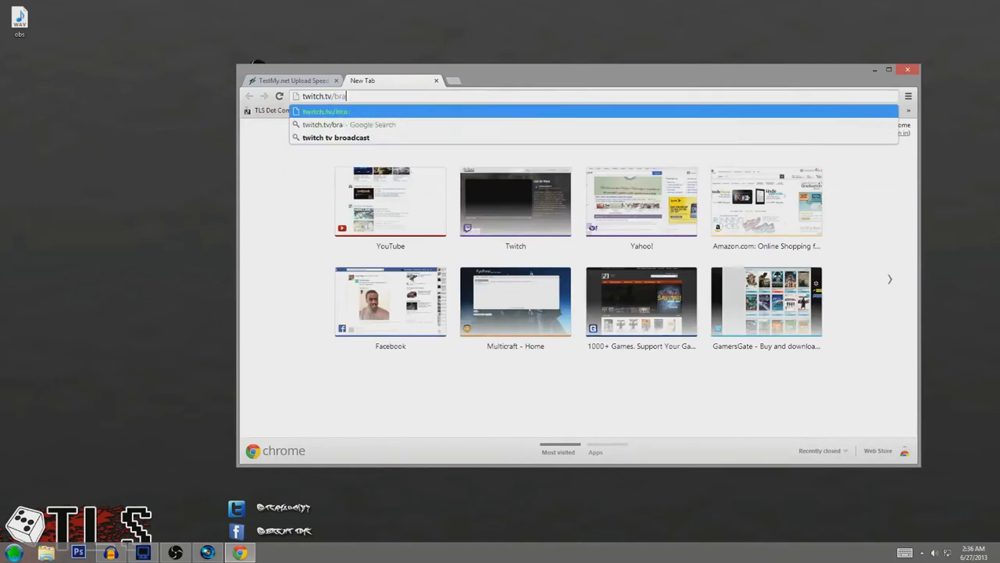
{"action": "type", "text": "at/protected?redirect=/broadcat"}
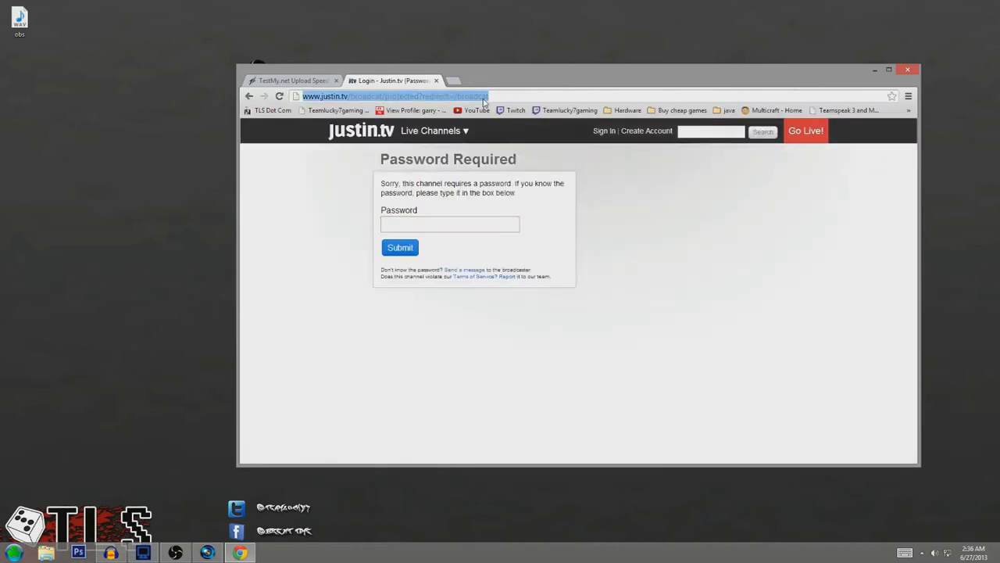
{"action": "type", "text": "witch.tv/"}
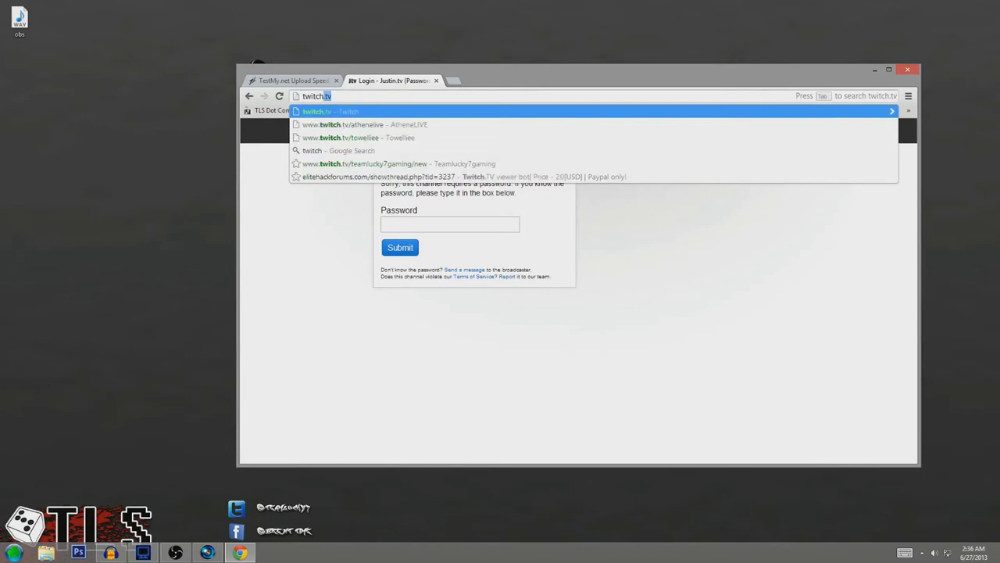
{"action": "type", "text": "broadcast"}
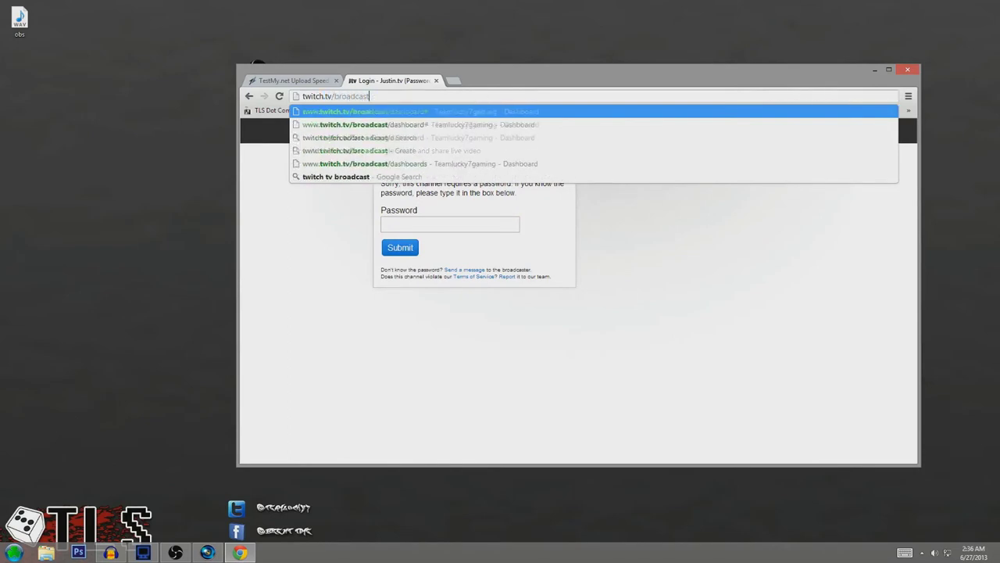
{"action": "key", "text": "Return"}
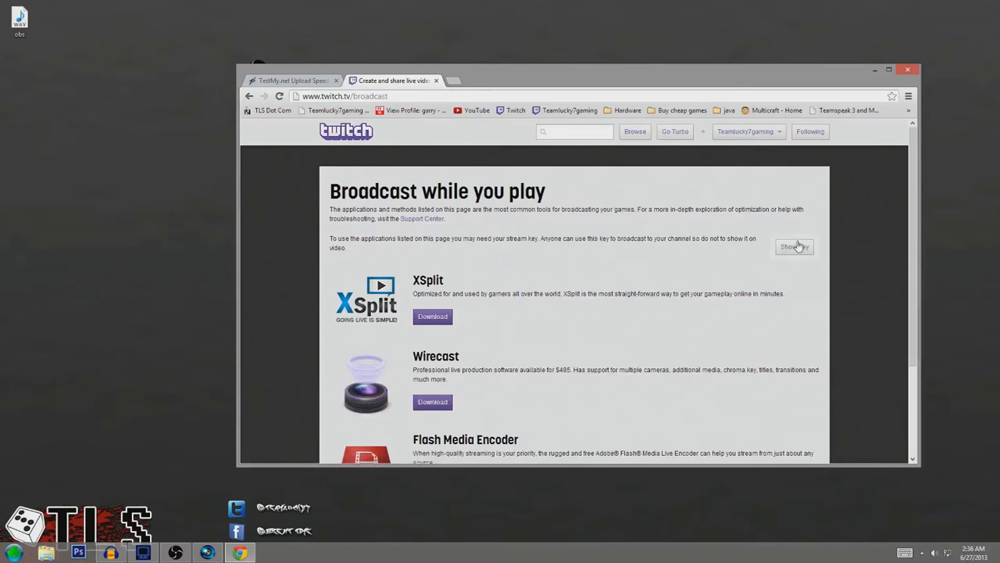
{"action": "left_click", "coordinate": [293, 81]}
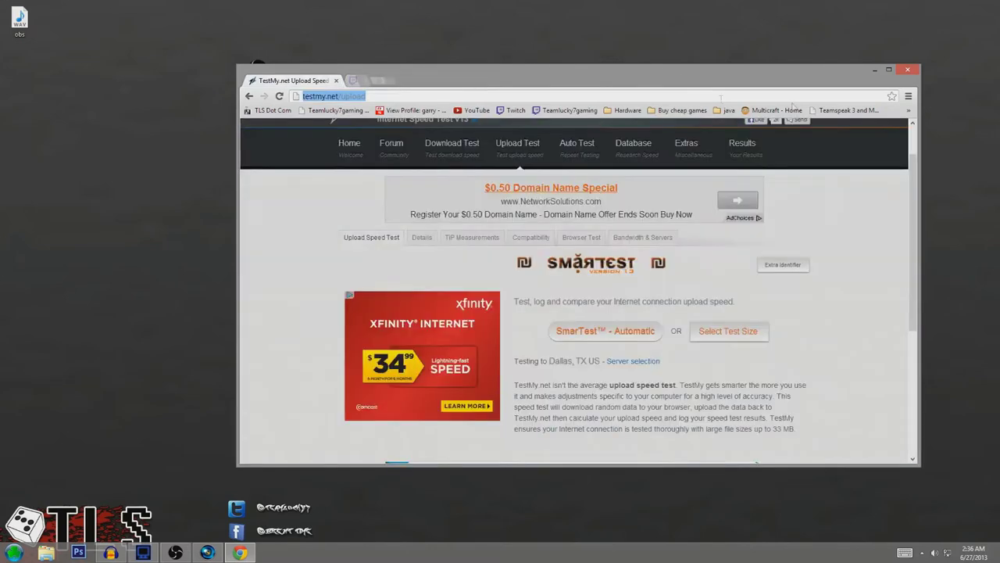
Step: Back in OBS, check the Video settings read 1920x1080 at 60 FPS
{"action": "left_click", "coordinate": [874, 70]}
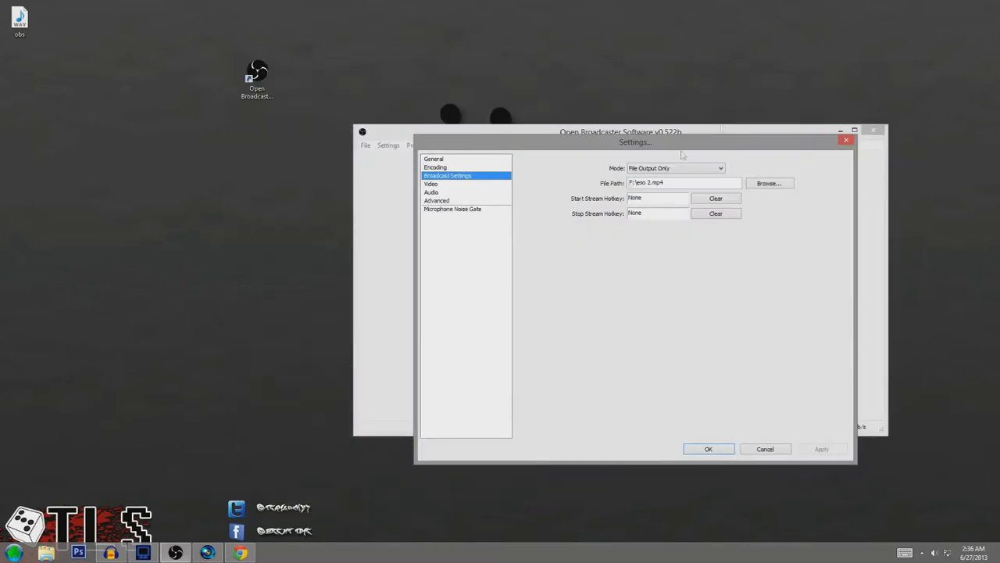
{"action": "left_click", "coordinate": [449, 185]}
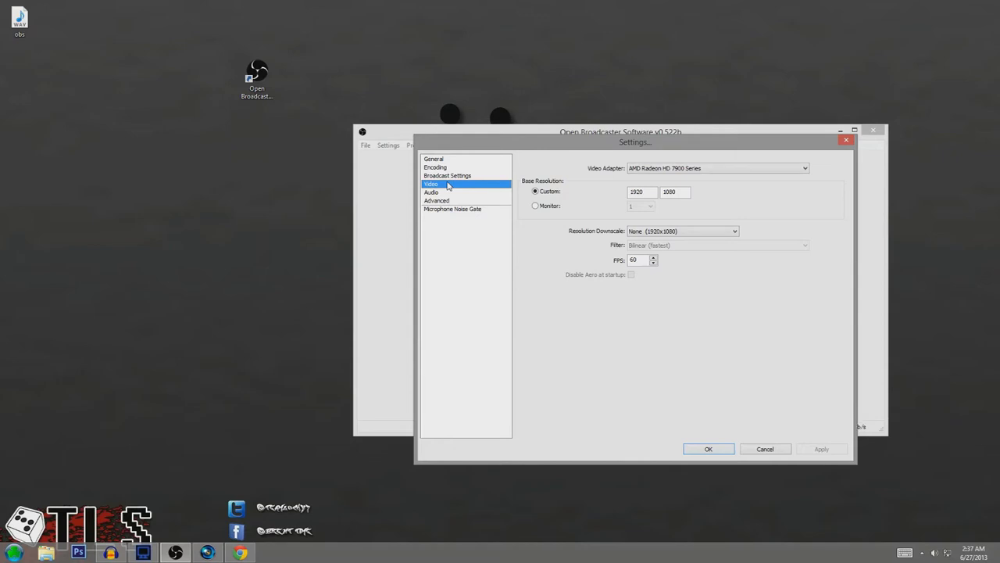
{"action": "left_click", "coordinate": [644, 258]}
{"action": "left_click", "coordinate": [433, 192]}
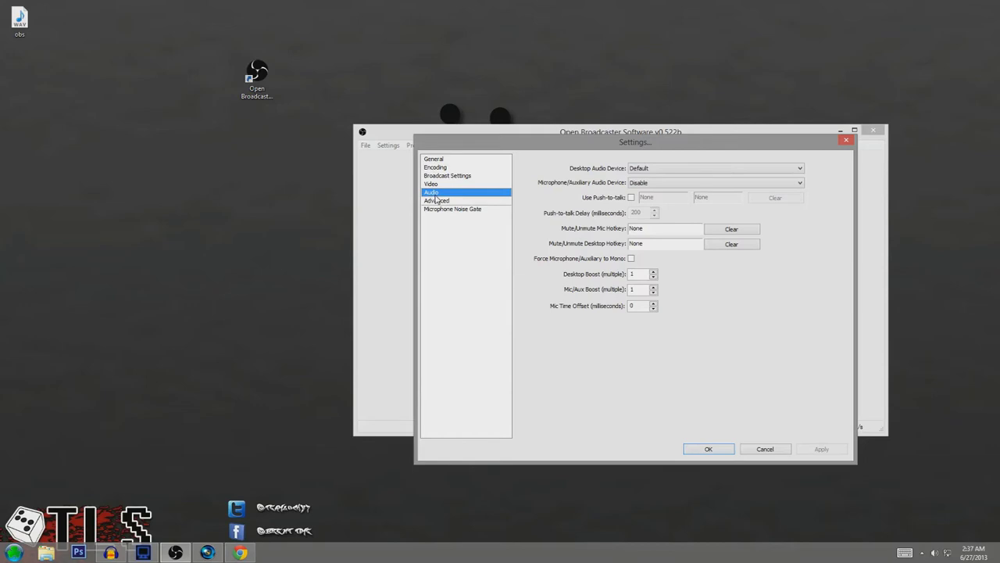
Step: Keep desktop audio on Default and the microphone device on Disable, then view Advanced settings
{"action": "left_click", "coordinate": [638, 186]}
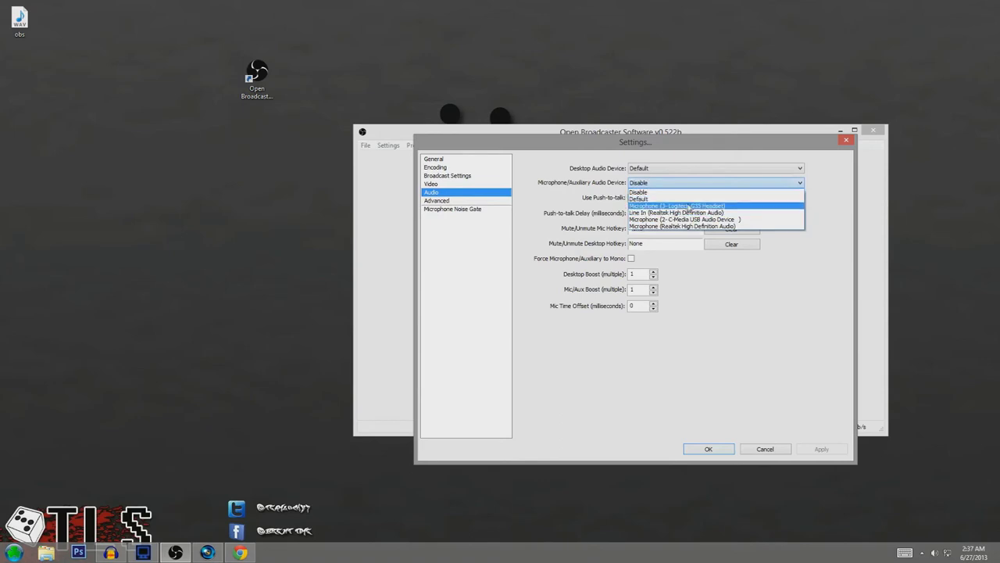
{"action": "left_click", "coordinate": [698, 241]}
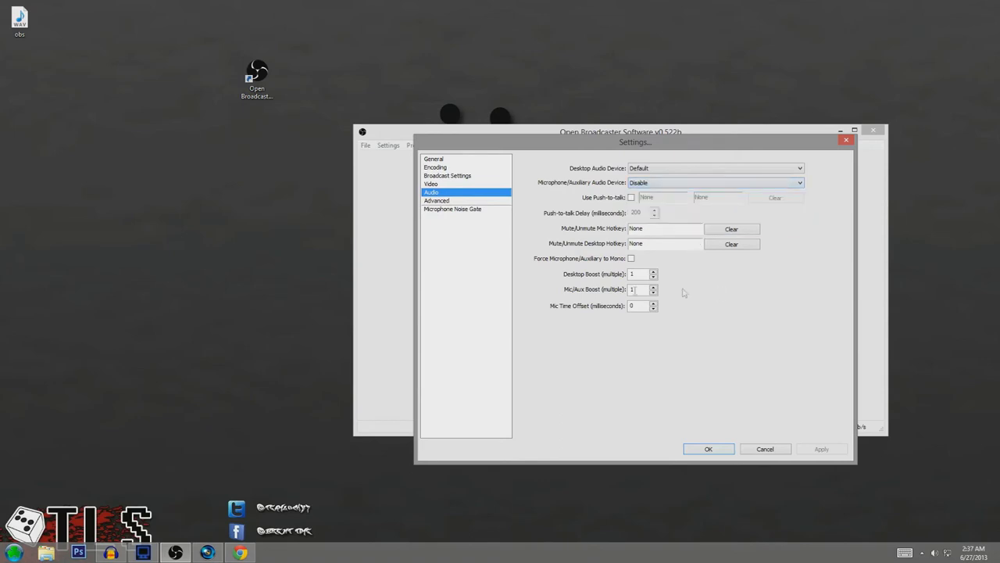
{"action": "left_click", "coordinate": [469, 200]}
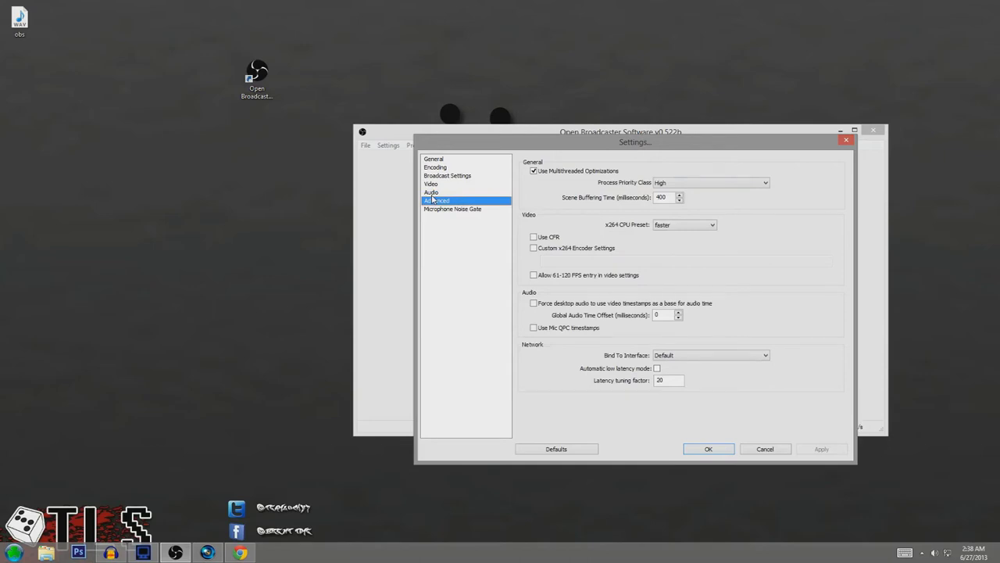
{"action": "left_click", "coordinate": [464, 191]}
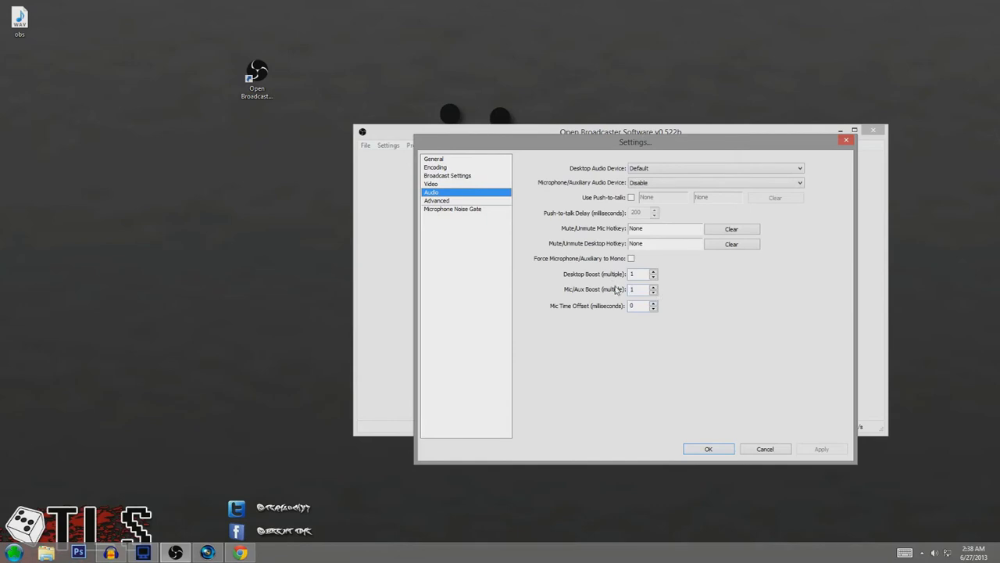
{"action": "left_click", "coordinate": [445, 202]}
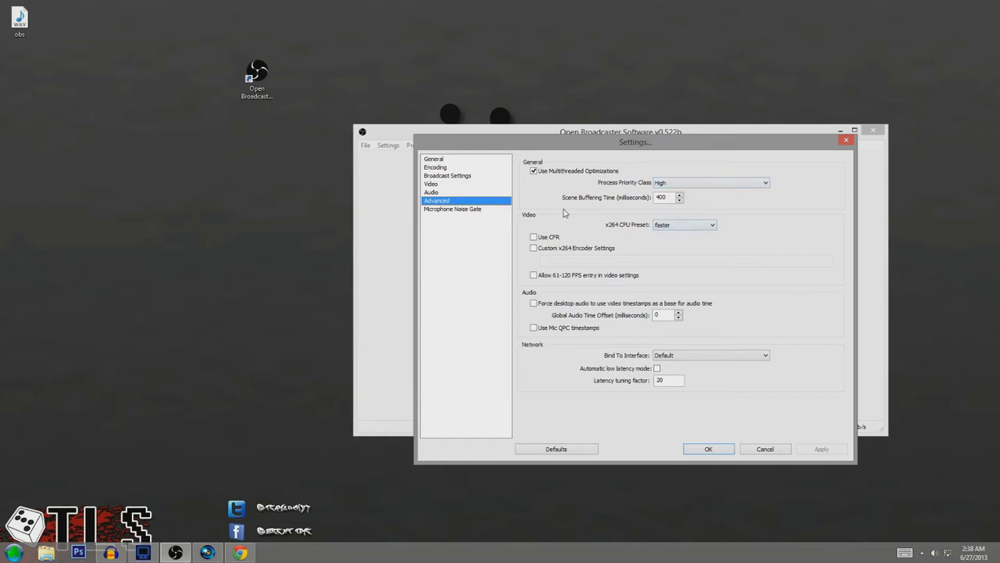
Step: Keep the x264 CPU preset set to faster in Advanced settings
{"action": "left_click", "coordinate": [665, 227]}
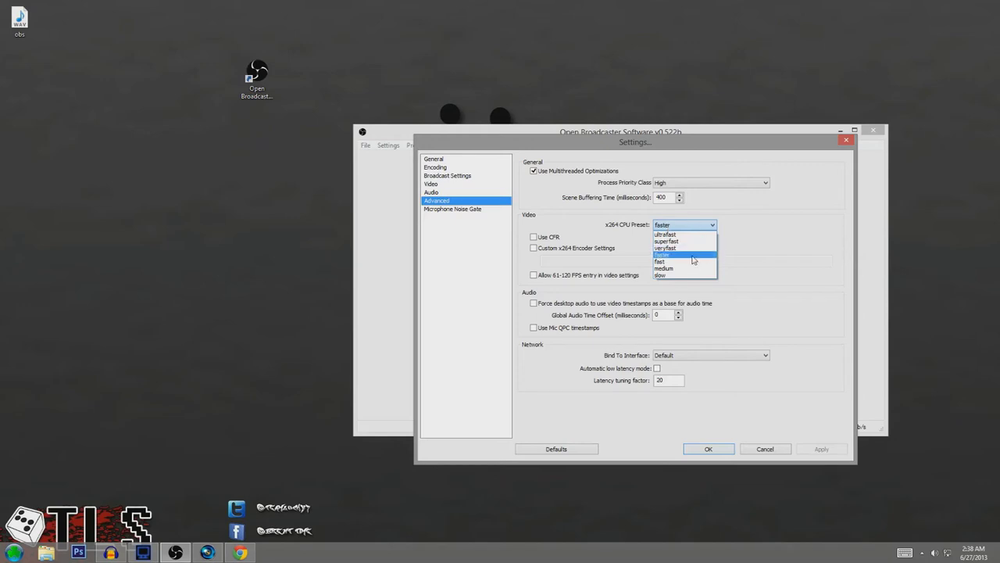
{"action": "left_click", "coordinate": [694, 254]}
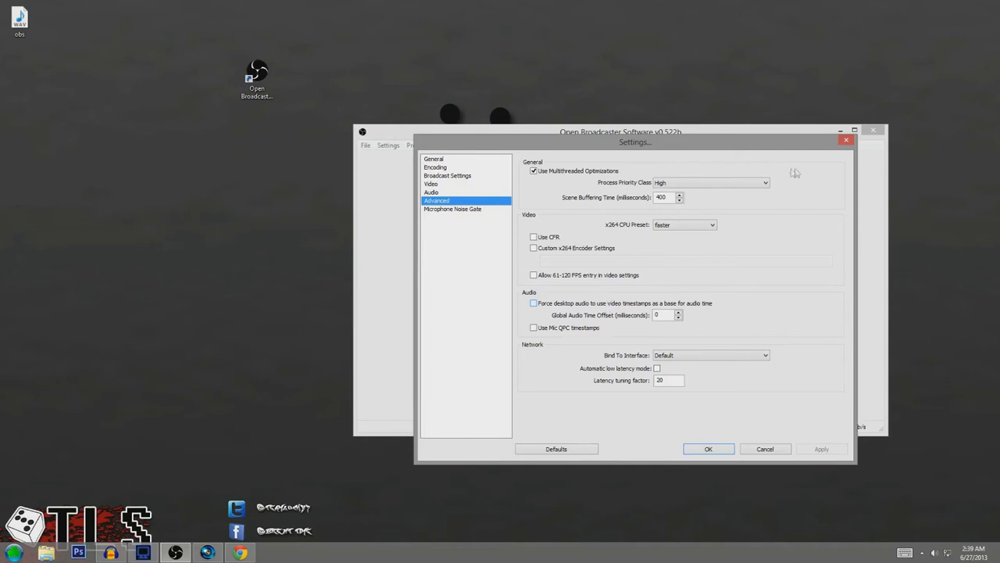
Step: Close the Settings dialog and return to the OBS main window
{"action": "left_click", "coordinate": [846, 140]}
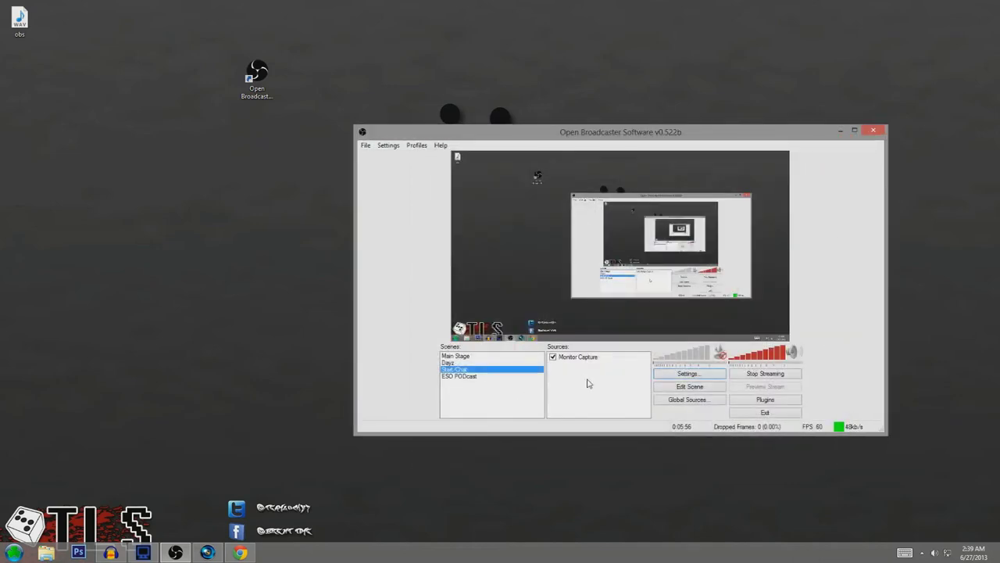
{"action": "right_click", "coordinate": [475, 388]}
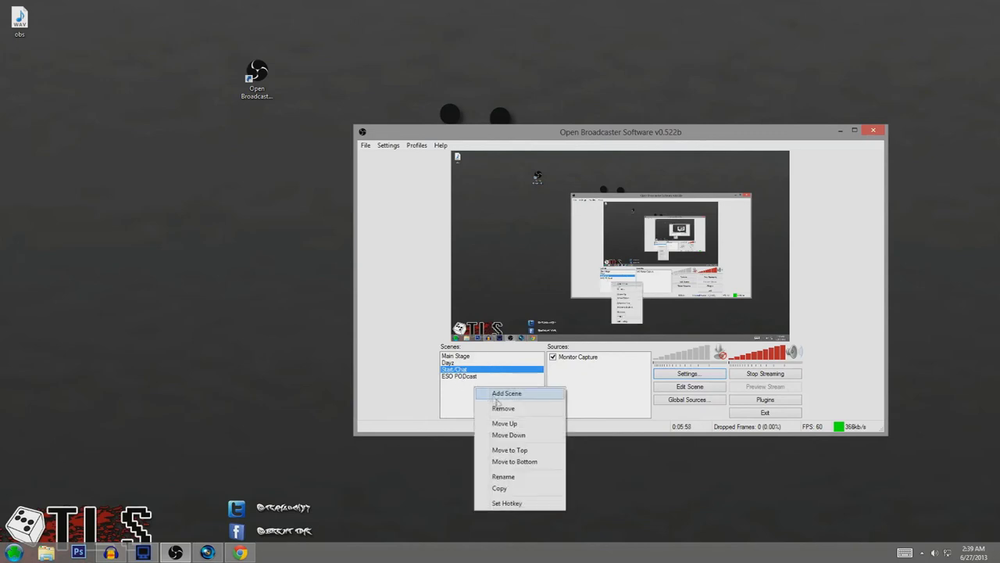
{"action": "left_click", "coordinate": [601, 398]}
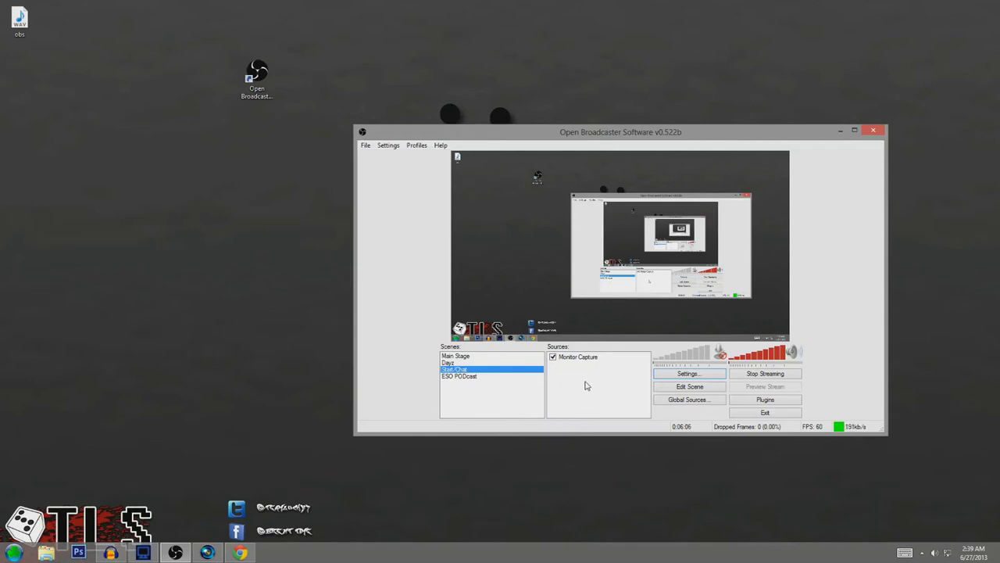
Step: Add an Image source named Image using the overlay dayz PNG file
{"action": "right_click", "coordinate": [590, 389]}
{"action": "mouse_move", "coordinate": [594, 391]}
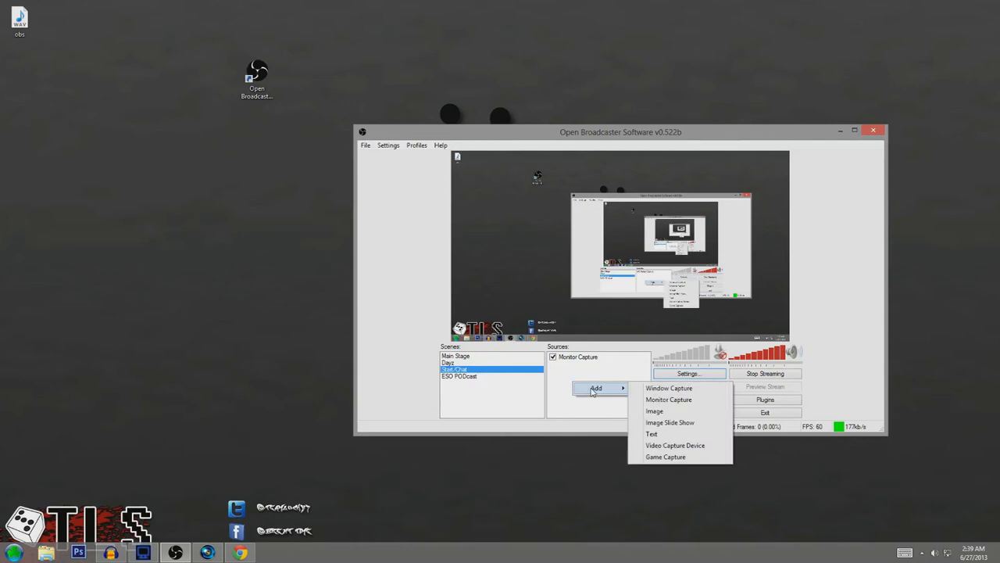
{"action": "left_click", "coordinate": [655, 410]}
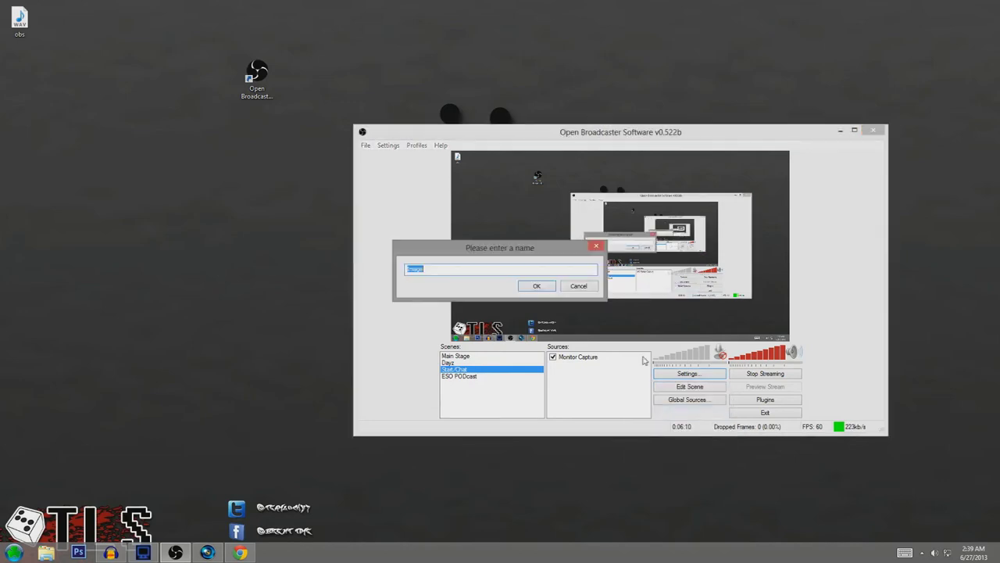
{"action": "left_click", "coordinate": [536, 286]}
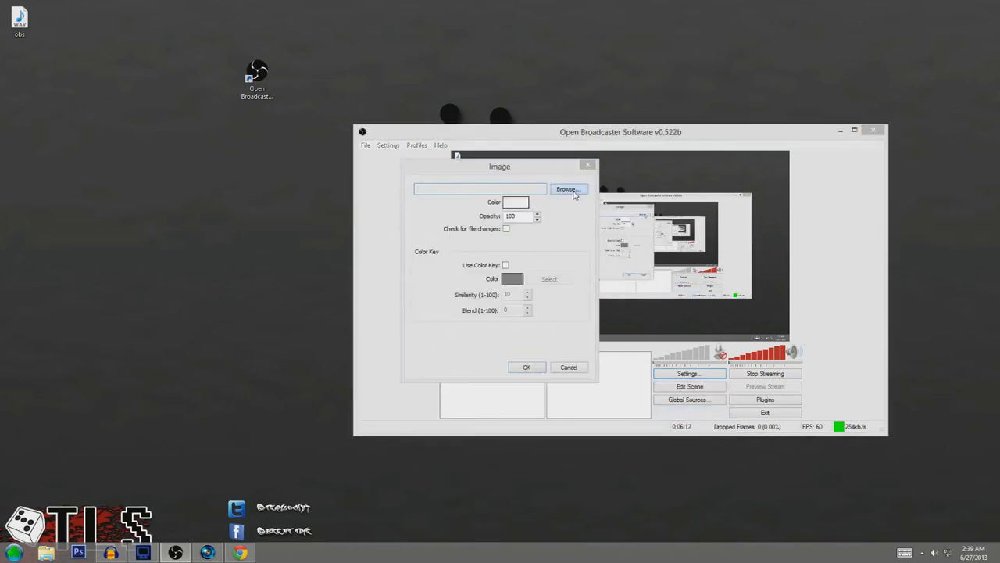
{"action": "left_click", "coordinate": [574, 194]}
{"action": "scroll", "coordinate": [679, 360], "scroll_direction": "down", "scroll_amount": 10}
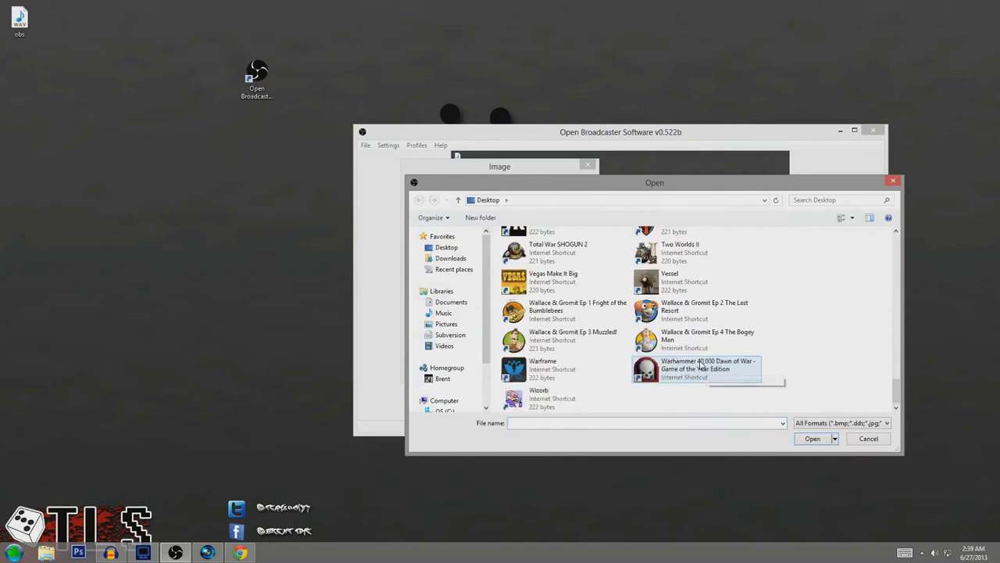
{"action": "scroll", "coordinate": [701, 364], "scroll_direction": "up", "scroll_amount": 10}
{"action": "left_click", "coordinate": [683, 386]}
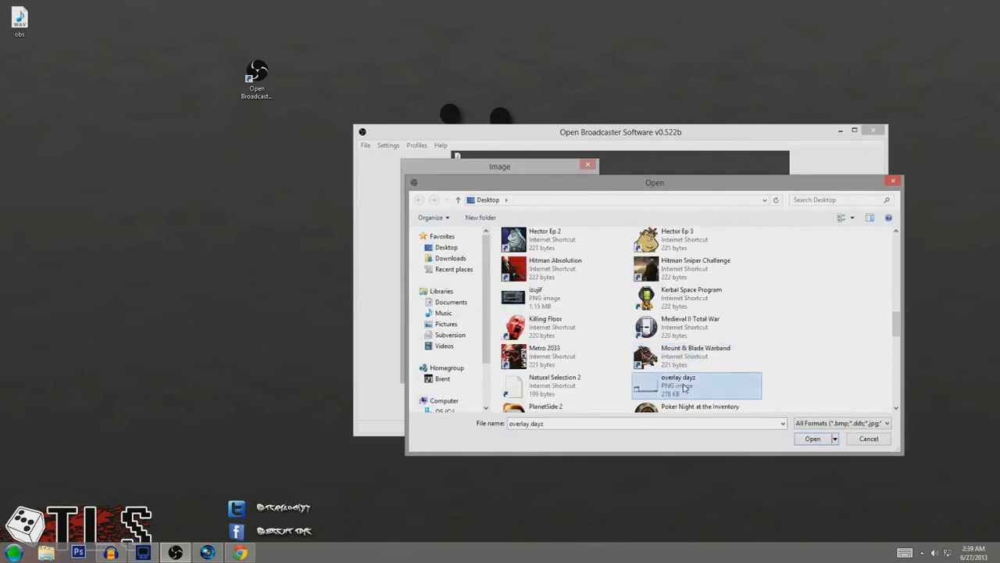
{"action": "double_click", "coordinate": [684, 386]}
{"action": "left_click", "coordinate": [542, 365]}
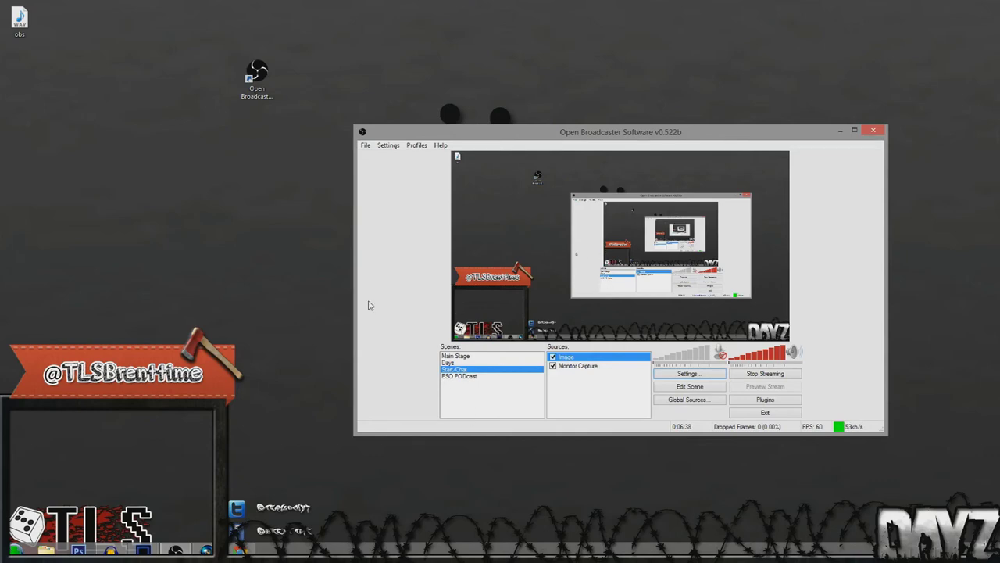
Step: Try moving the Image source up a layer, then move it below Monitor Capture
{"action": "right_click", "coordinate": [594, 356]}
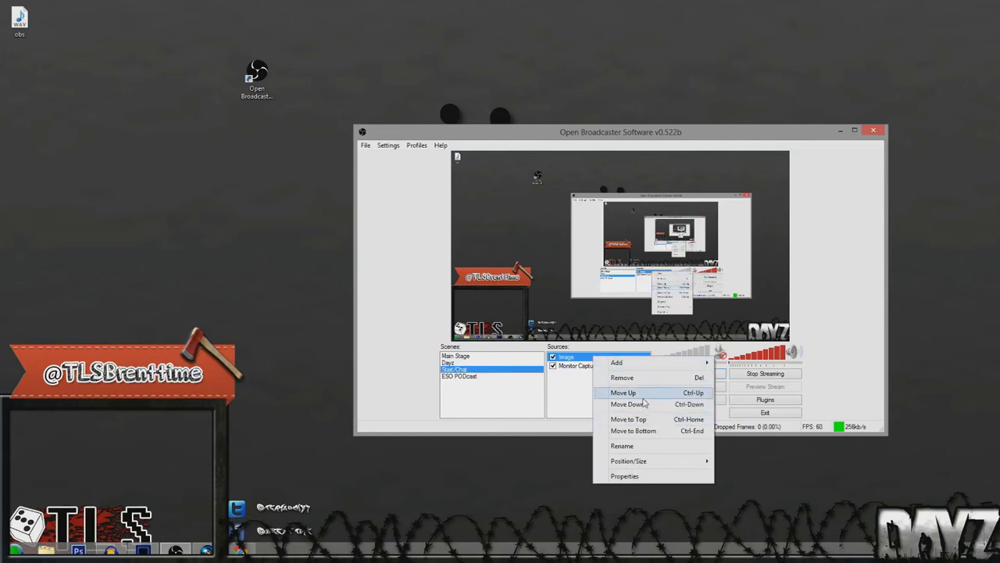
{"action": "left_click", "coordinate": [628, 393]}
{"action": "right_click", "coordinate": [598, 360]}
{"action": "left_click", "coordinate": [633, 409]}
Step: Add a trial Image 2 source using Apocalypse_by_dazzle_textures.jpg from the Toshiba Ext HDD
{"action": "right_click", "coordinate": [614, 406]}
{"action": "mouse_move", "coordinate": [656, 413]}
{"action": "left_click", "coordinate": [694, 435]}
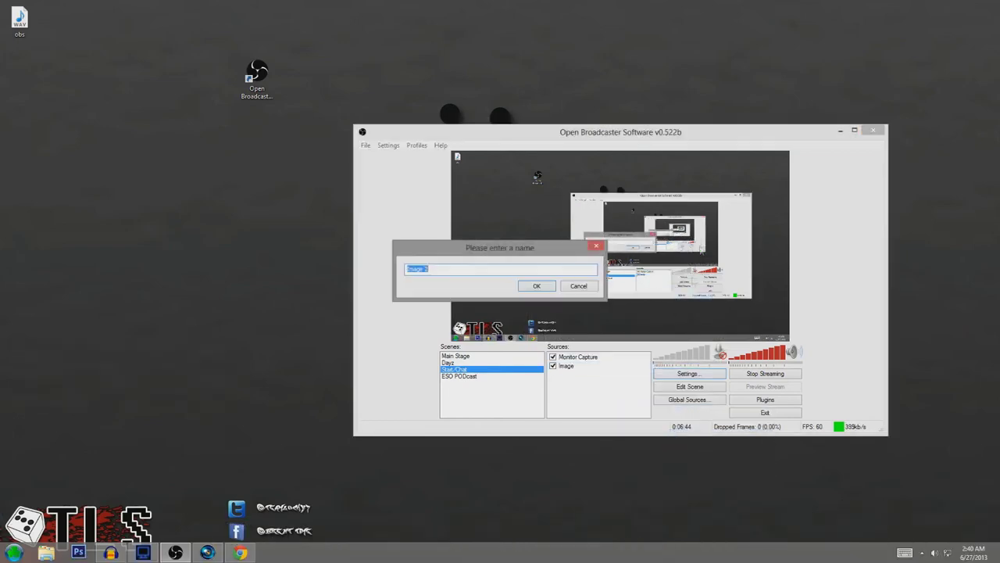
{"action": "left_click", "coordinate": [552, 287]}
{"action": "left_click", "coordinate": [557, 193]}
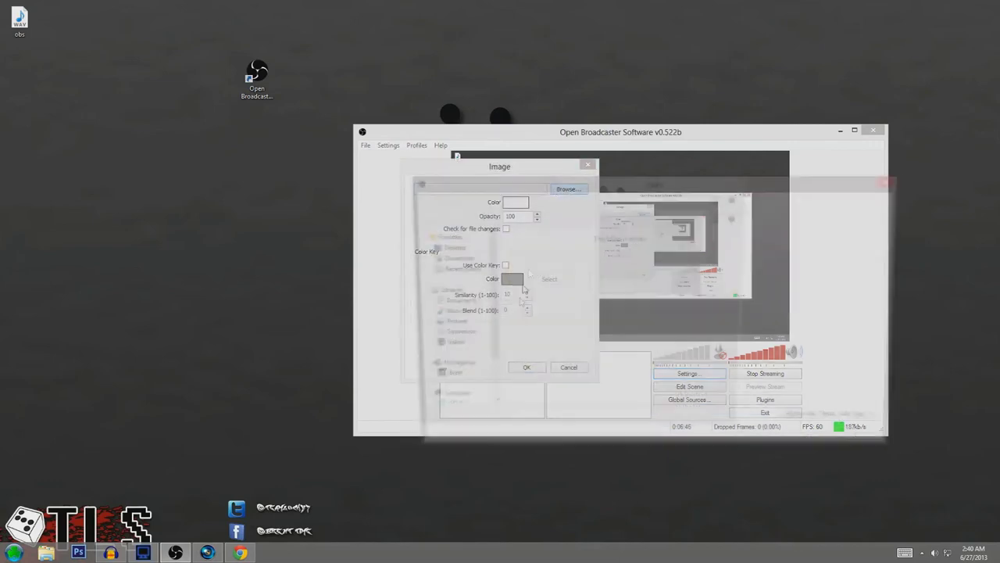
{"action": "scroll", "coordinate": [450, 380], "scroll_direction": "down", "scroll_amount": 2}
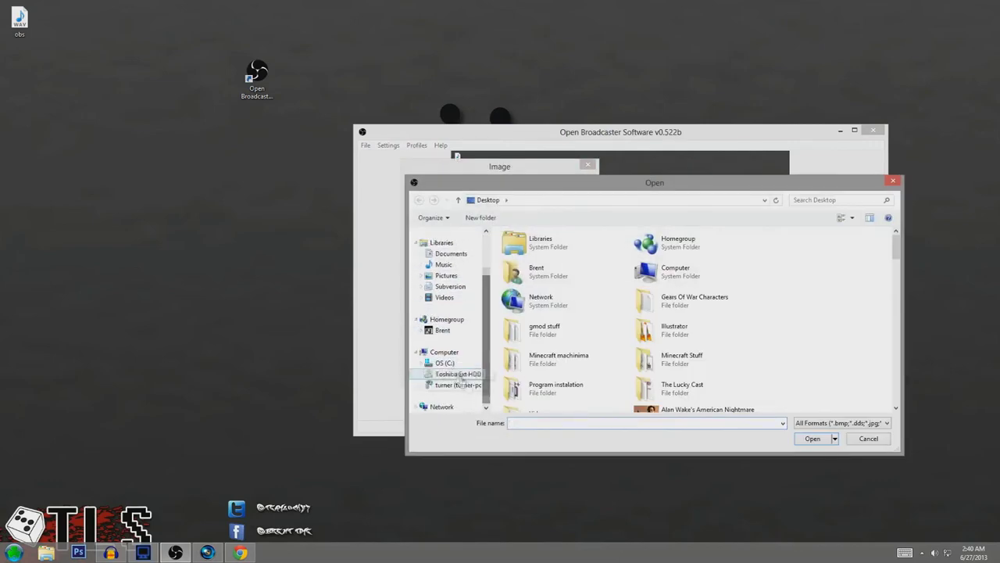
{"action": "left_click", "coordinate": [458, 374]}
{"action": "left_click", "coordinate": [693, 390]}
{"action": "scroll", "coordinate": [751, 352], "scroll_direction": "down", "scroll_amount": 3}
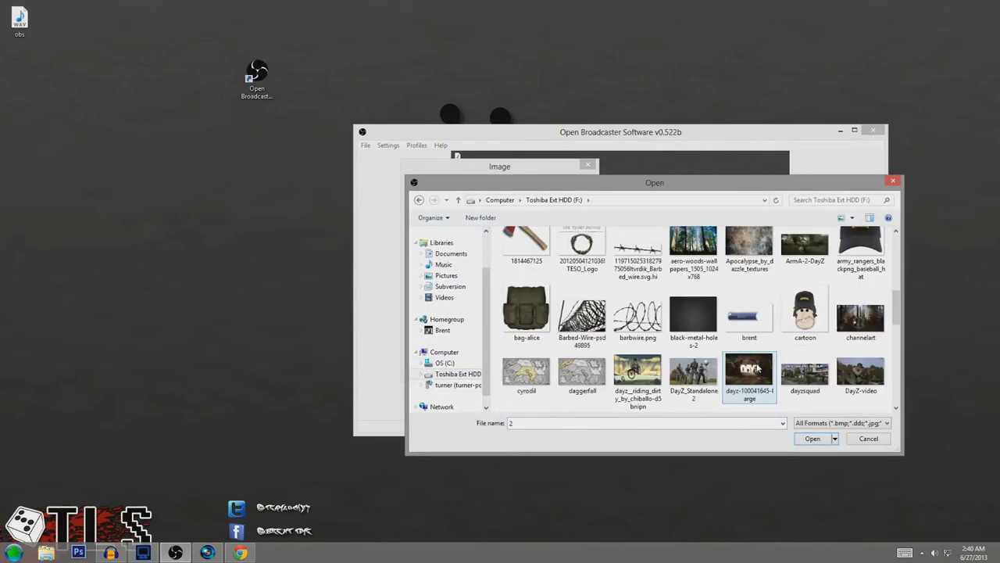
{"action": "double_click", "coordinate": [750, 336]}
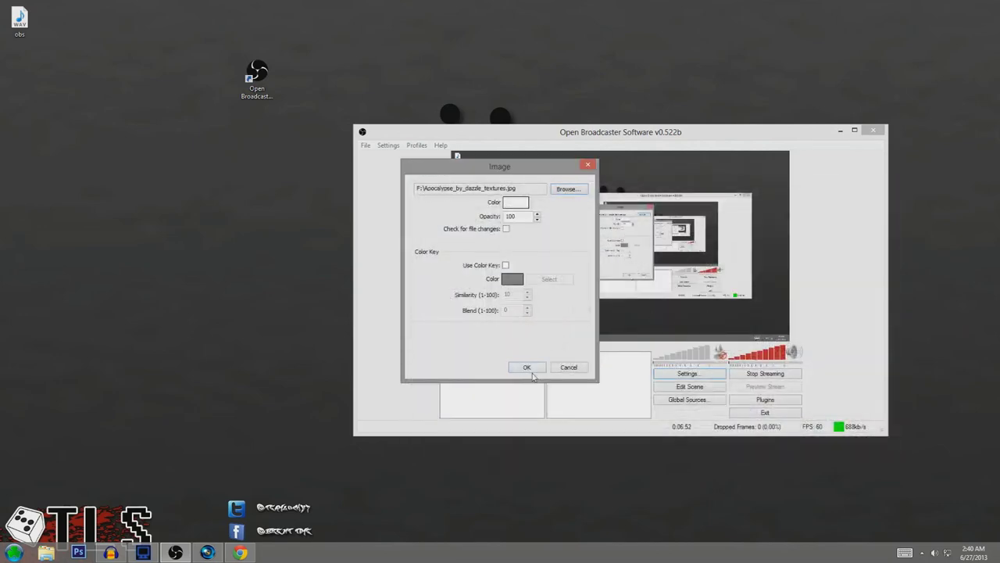
{"action": "left_click", "coordinate": [527, 367]}
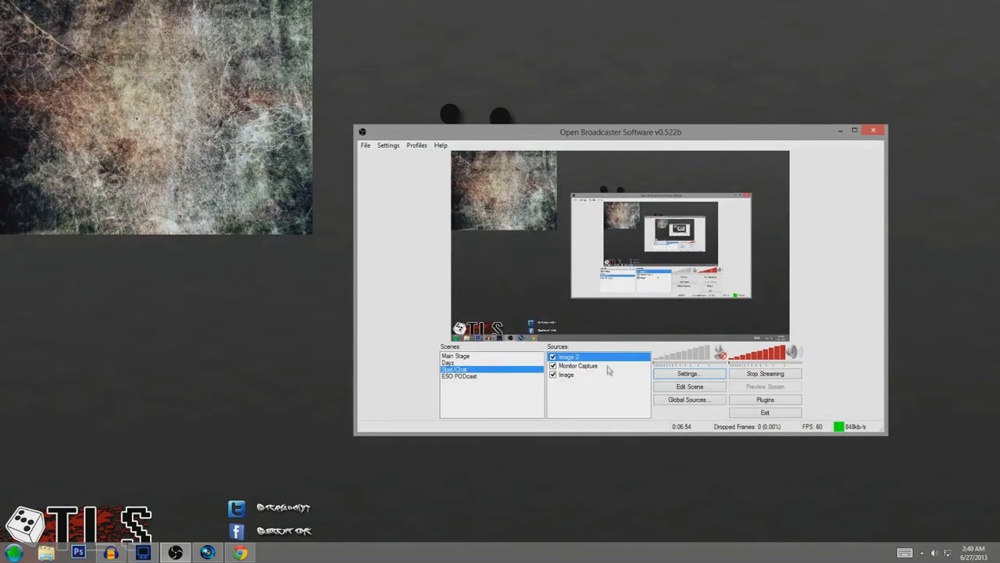
Step: With scene editing enabled, delete the Image 2 source and confirm the removal
{"action": "left_click", "coordinate": [681, 391]}
{"action": "key", "text": "Delete"}
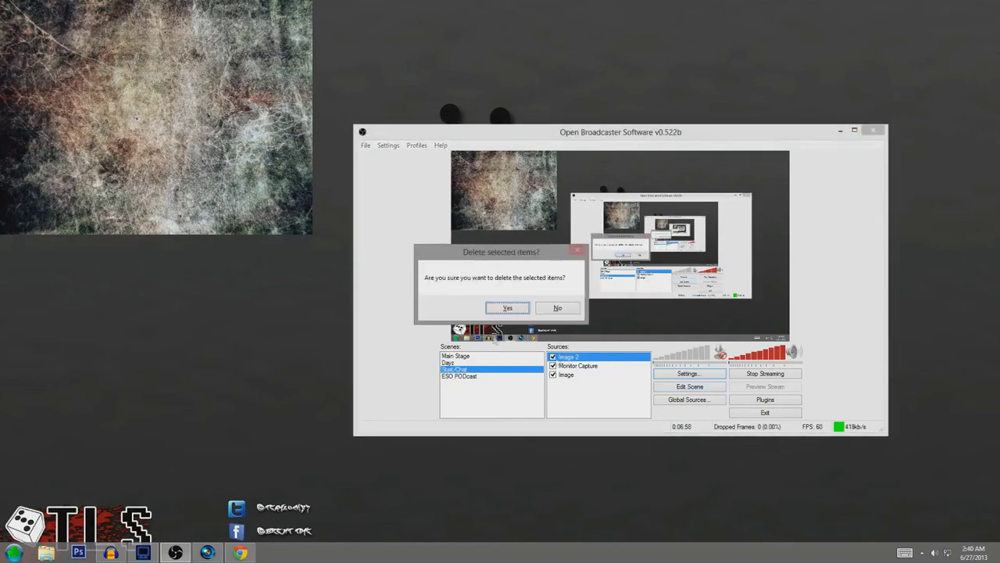
{"action": "left_click", "coordinate": [512, 307]}
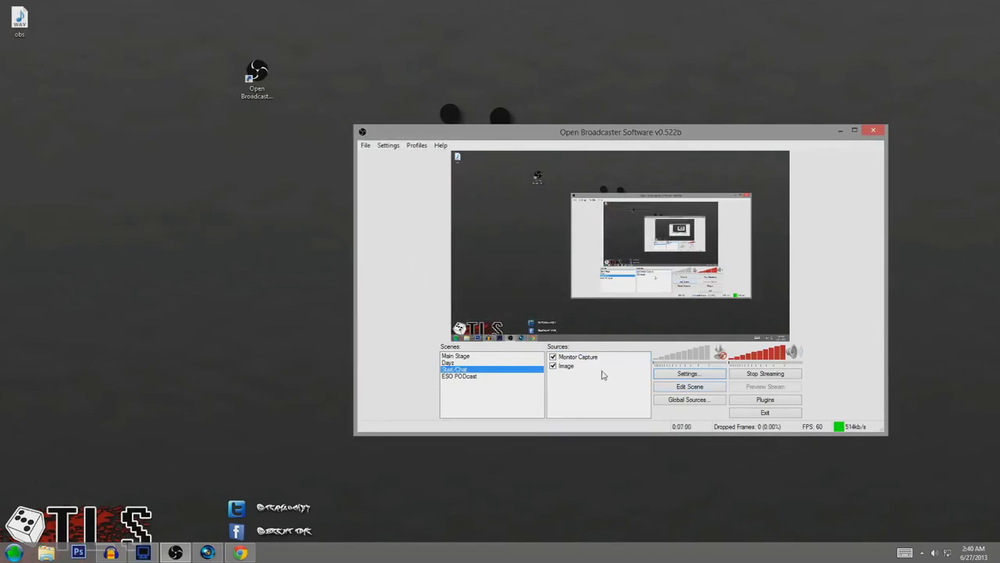
{"action": "right_click", "coordinate": [591, 364]}
Step: Move Image above Monitor Capture and add a Window Capture of Dxtory 2.0.119
{"action": "left_click", "coordinate": [648, 406]}
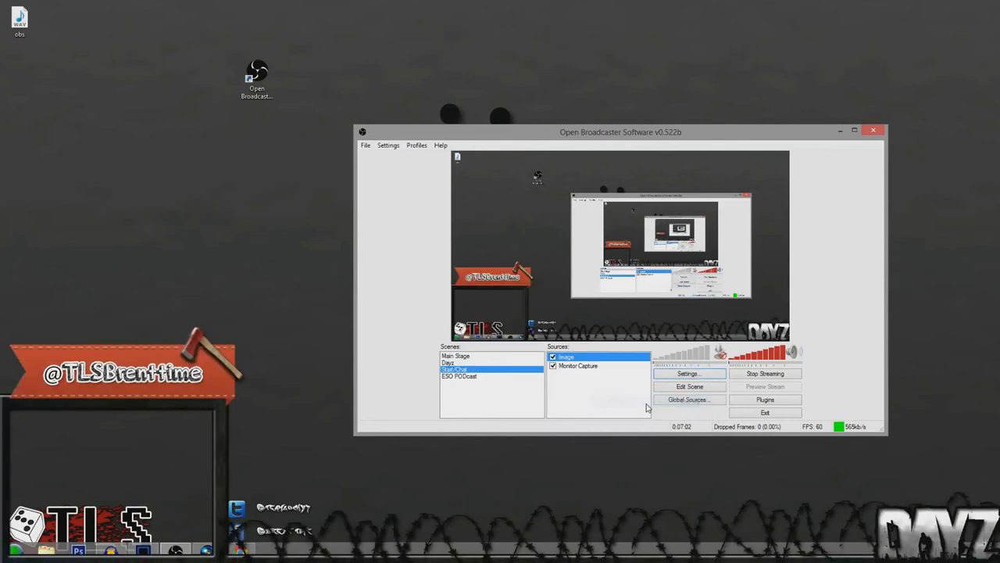
{"action": "right_click", "coordinate": [567, 394]}
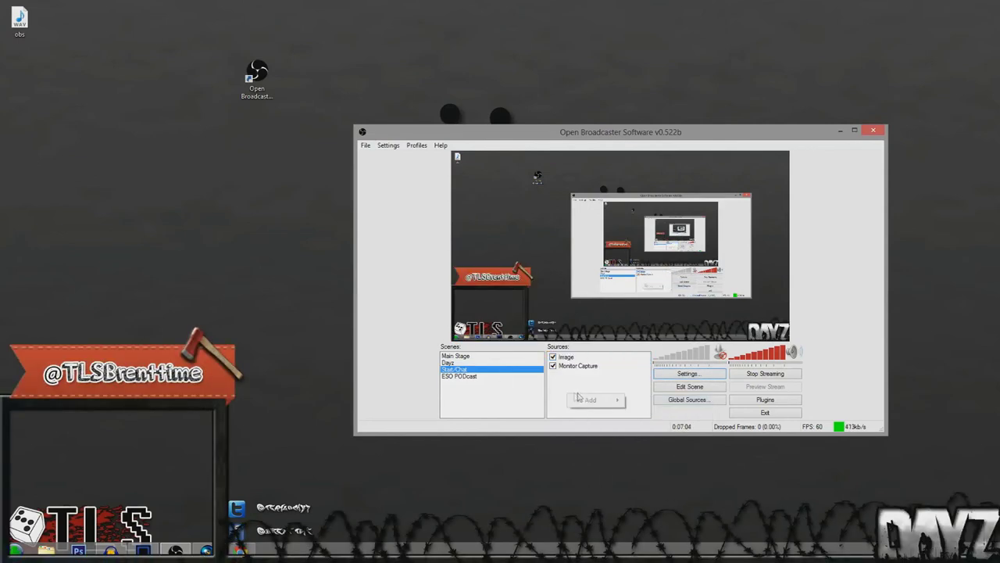
{"action": "mouse_move", "coordinate": [596, 402]}
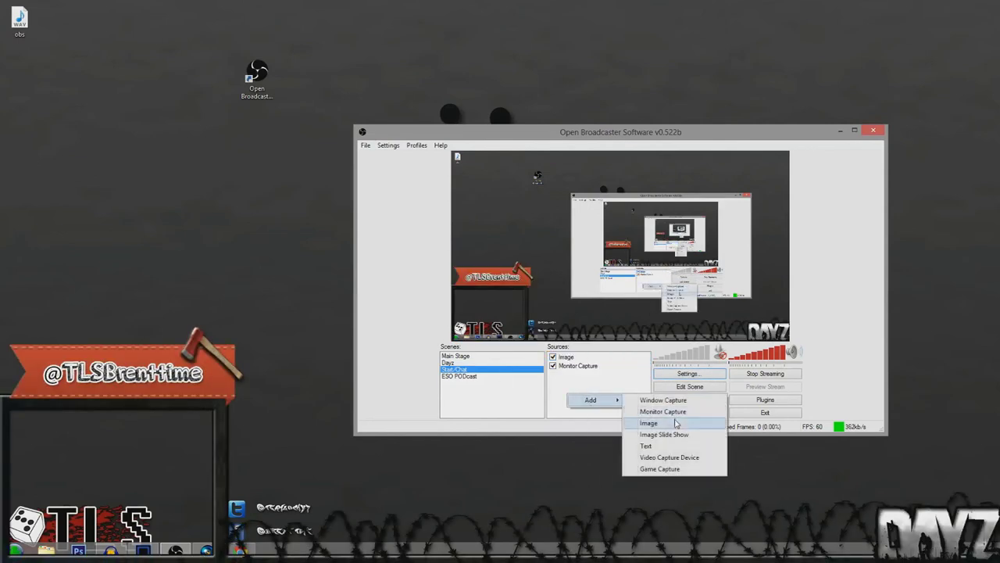
{"action": "left_click", "coordinate": [661, 399]}
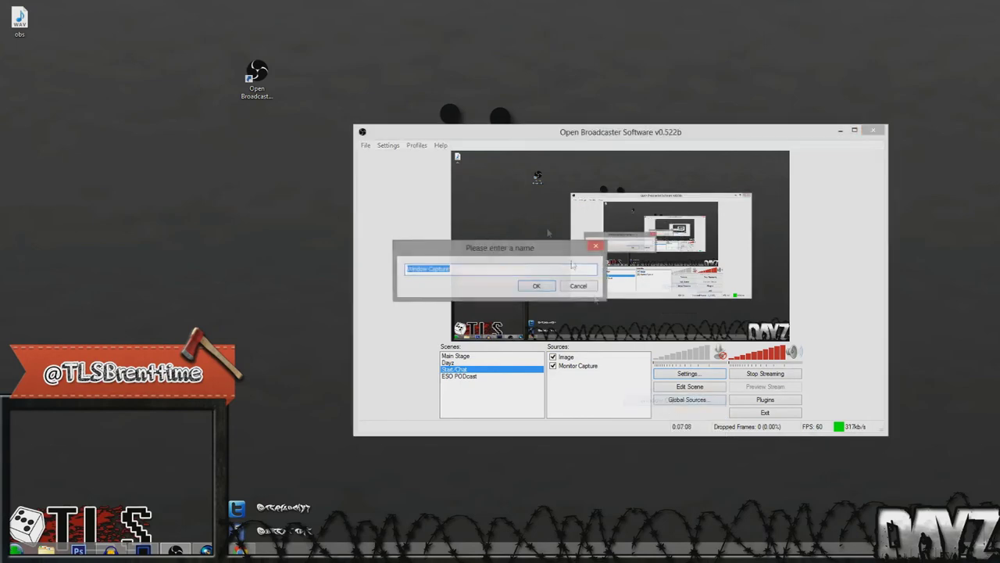
{"action": "left_click", "coordinate": [536, 285]}
{"action": "left_click", "coordinate": [481, 153]}
{"action": "left_click", "coordinate": [486, 169]}
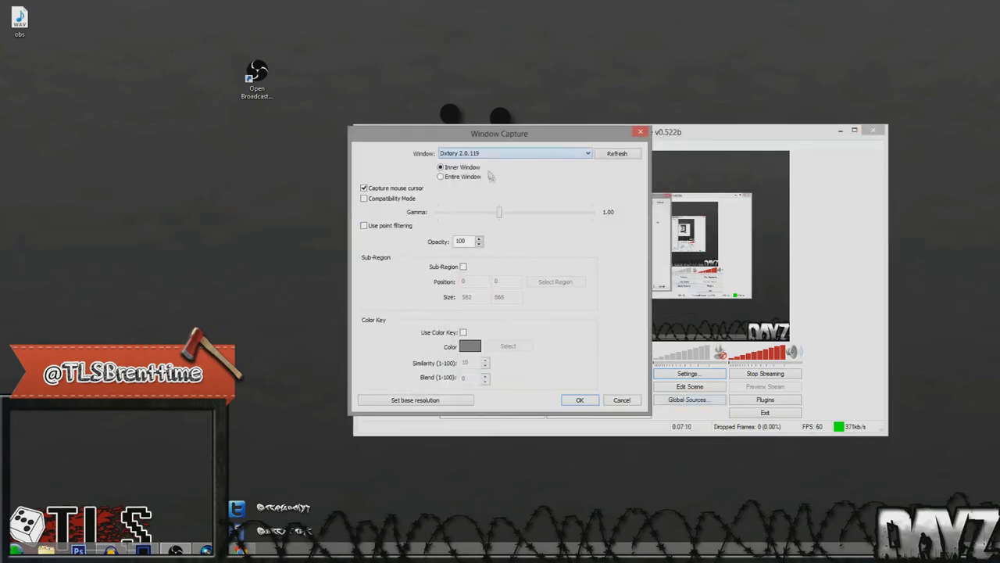
{"action": "left_click", "coordinate": [579, 399]}
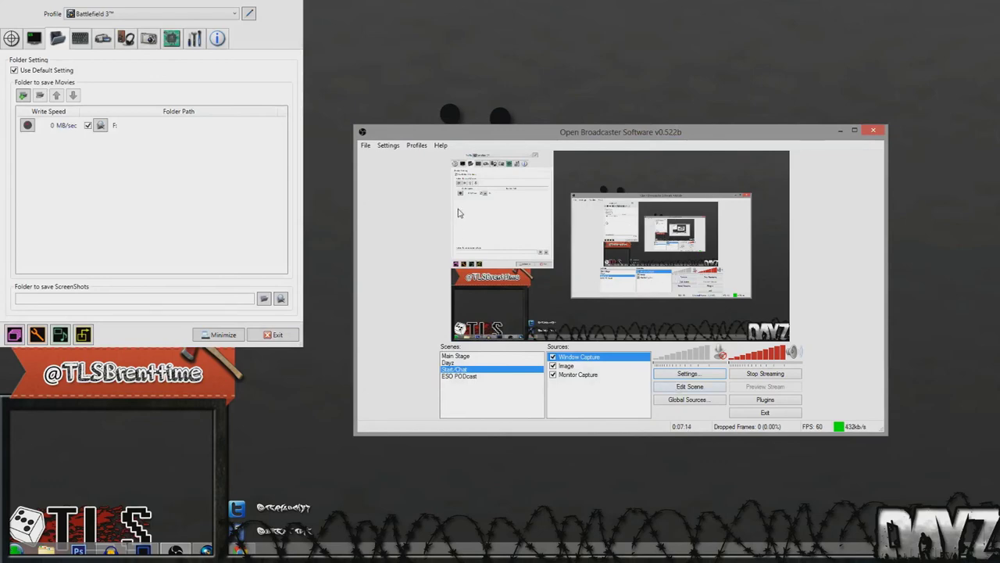
Step: In Edit Scene mode, drag and resize the window capture into the bottom-left overlay frame
{"action": "left_click", "coordinate": [690, 386]}
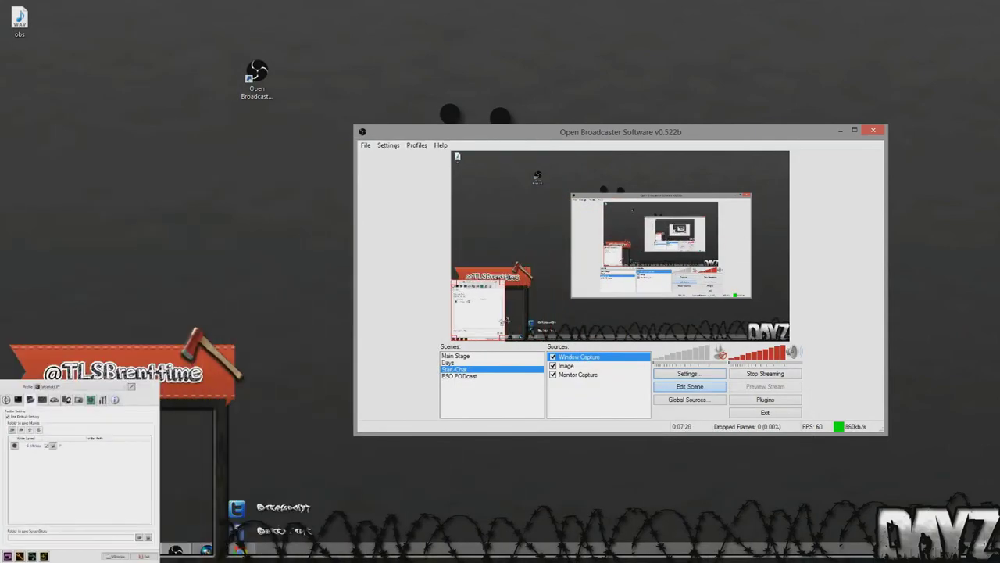
{"action": "left_click_drag", "start_coordinate": [530, 308], "coordinate": [602, 274]}
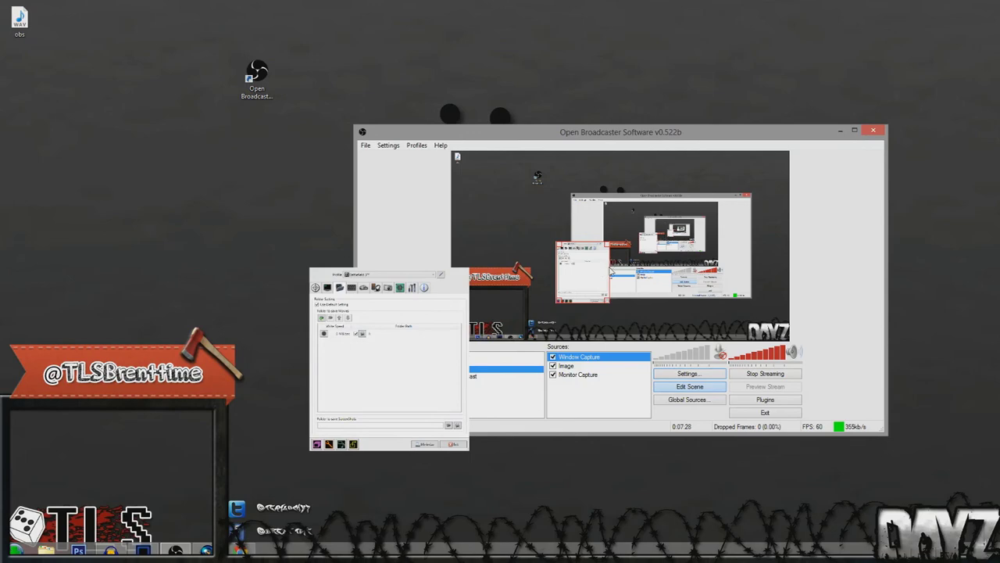
{"action": "left_click_drag", "start_coordinate": [610, 270], "coordinate": [522, 300]}
{"action": "left_click_drag", "start_coordinate": [463, 310], "coordinate": [459, 314]}
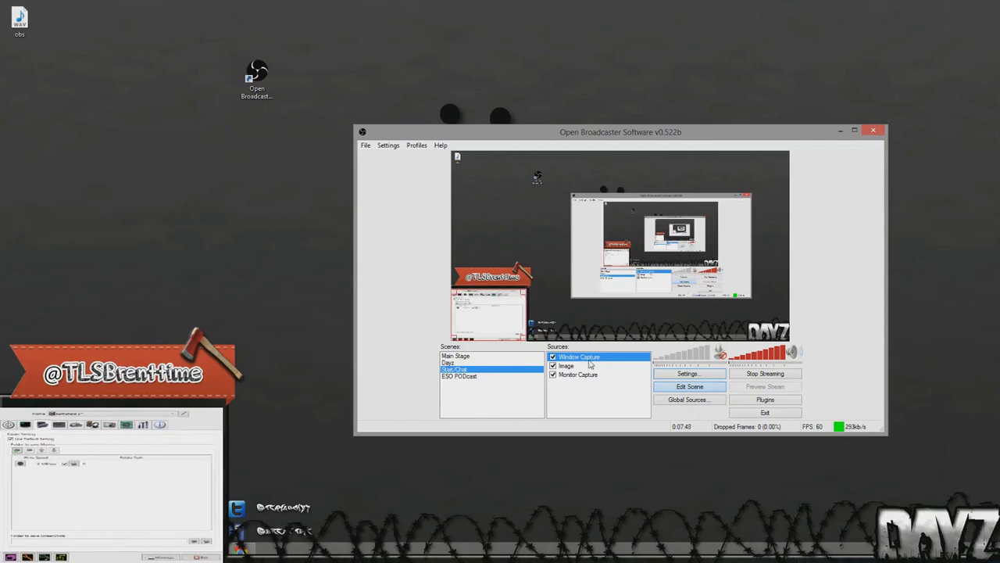
Step: Move Window Capture down so the Image overlay stacks above it, then clear the selection
{"action": "left_click", "coordinate": [541, 276]}
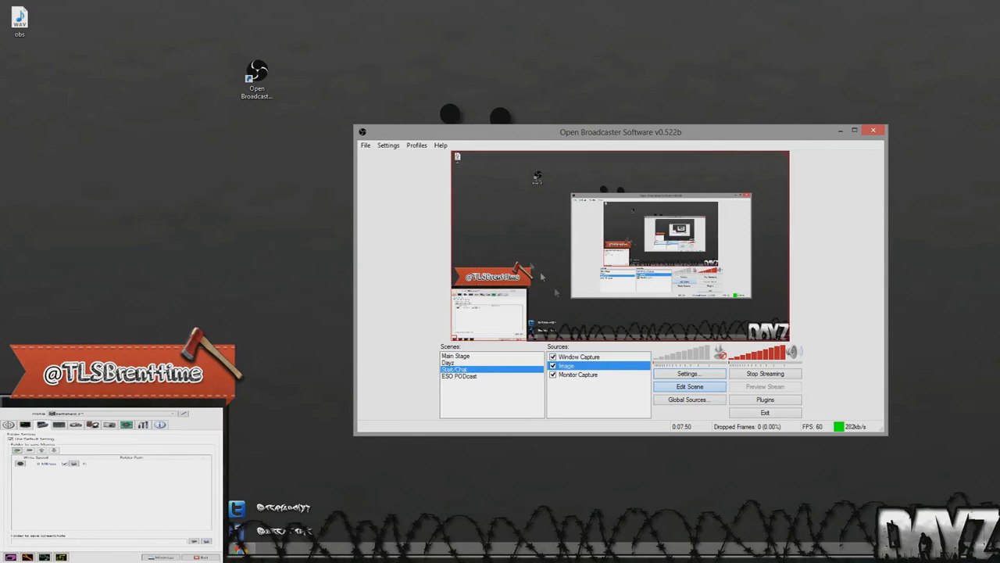
{"action": "right_click", "coordinate": [597, 358]}
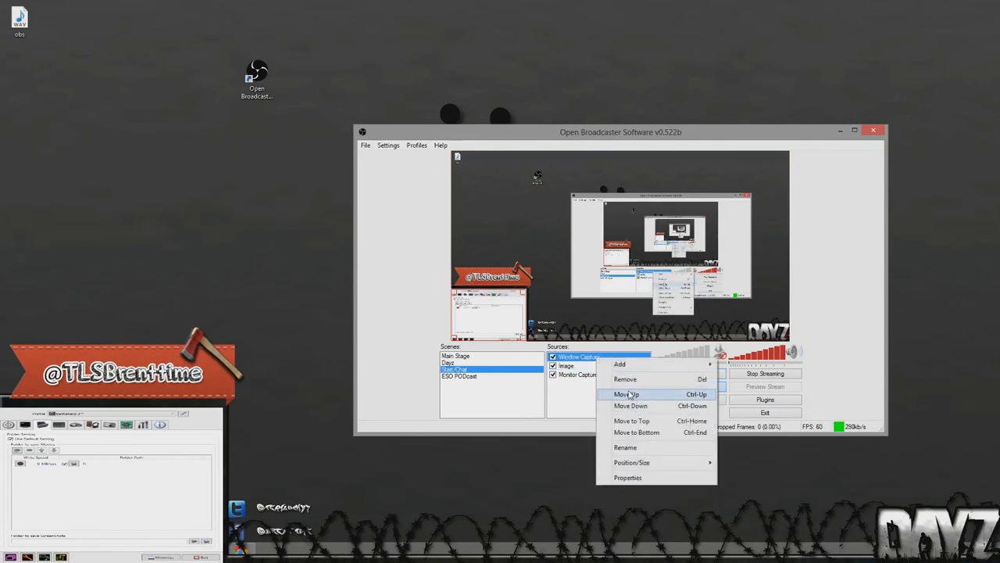
{"action": "left_click", "coordinate": [632, 405]}
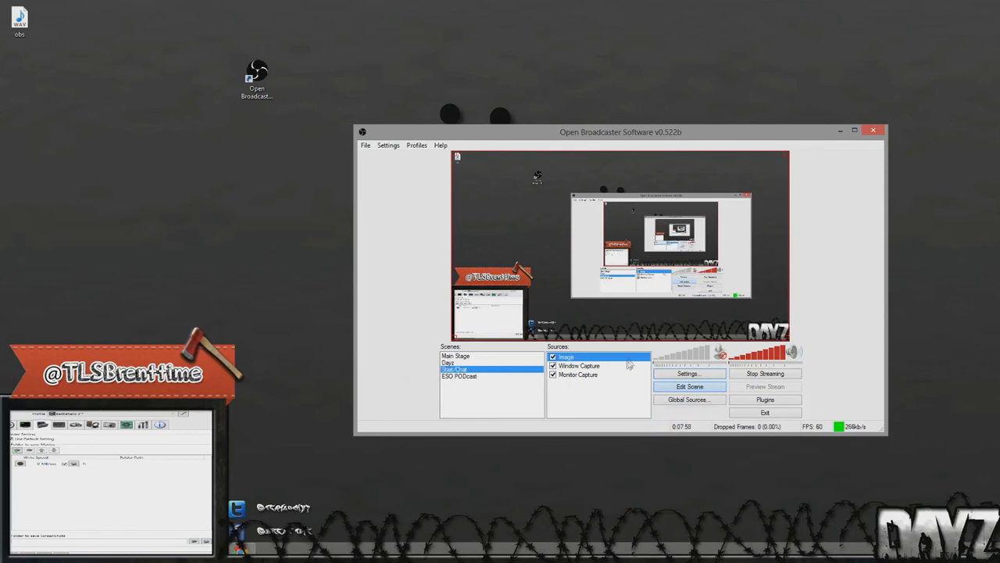
{"action": "right_click", "coordinate": [603, 362]}
{"action": "left_click", "coordinate": [600, 404]}
{"action": "right_click", "coordinate": [583, 412]}
{"action": "mouse_move", "coordinate": [617, 420]}
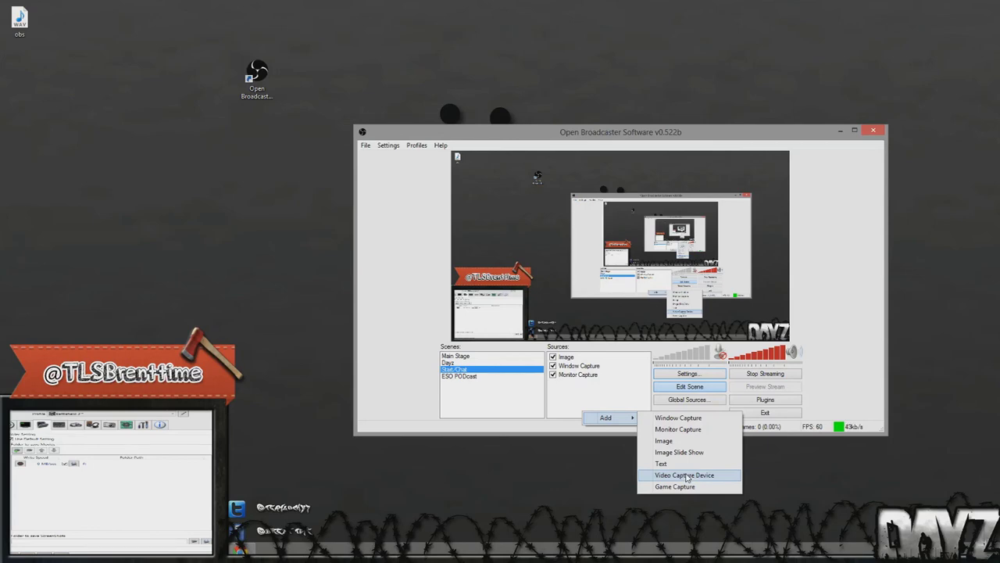
Step: Add a Text source with the default name Text showing the streamer's name in Arial
{"action": "left_click", "coordinate": [688, 464]}
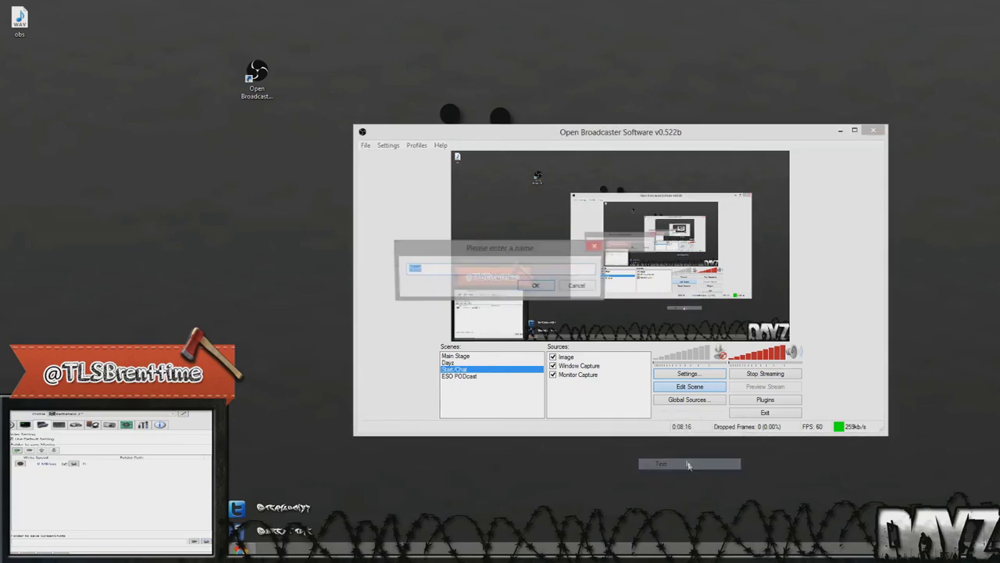
{"action": "left_click", "coordinate": [547, 286]}
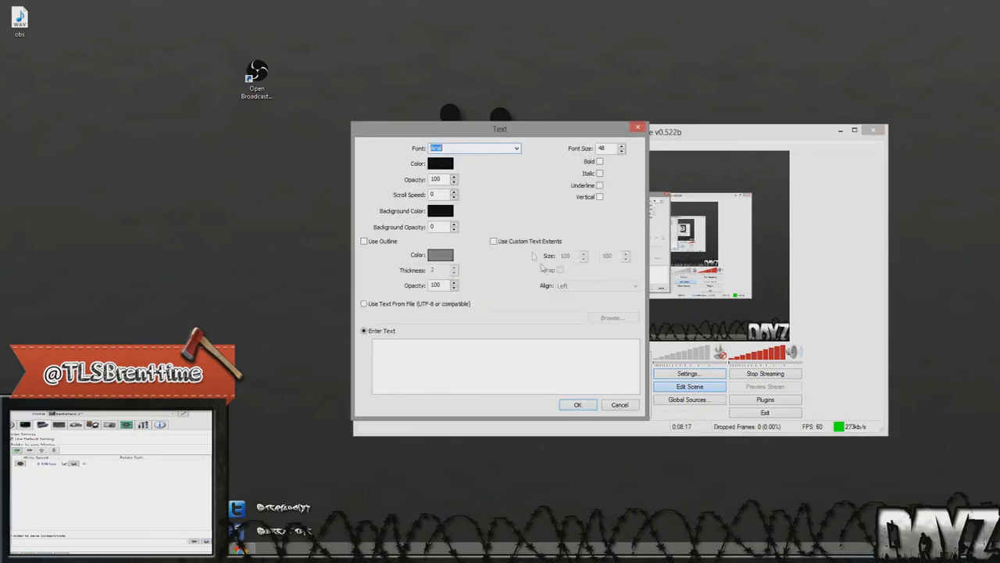
{"action": "left_click", "coordinate": [488, 363]}
{"action": "left_click", "coordinate": [580, 407]}
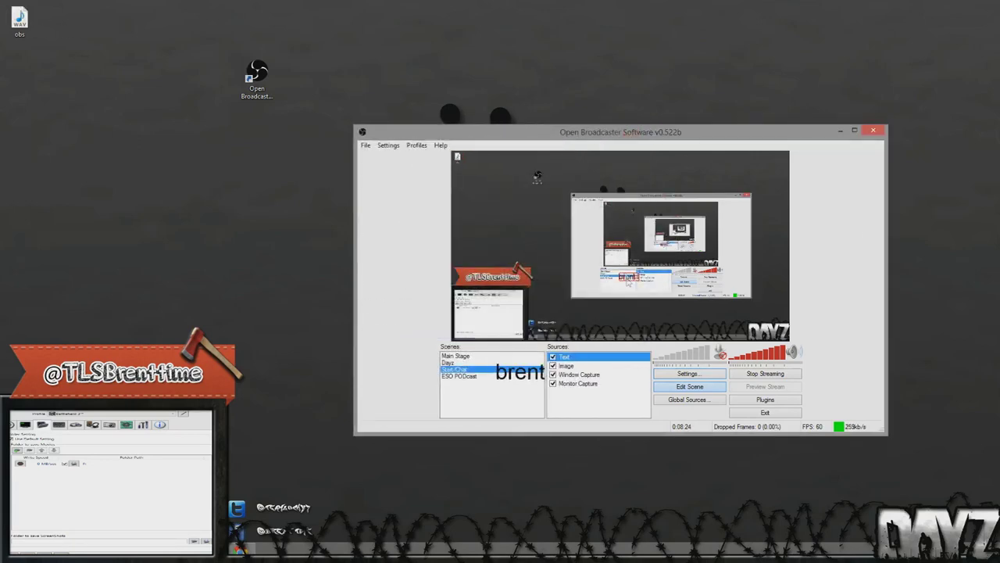
Step: Select the Image and then the Text source in the Sources list
{"action": "left_click", "coordinate": [579, 365]}
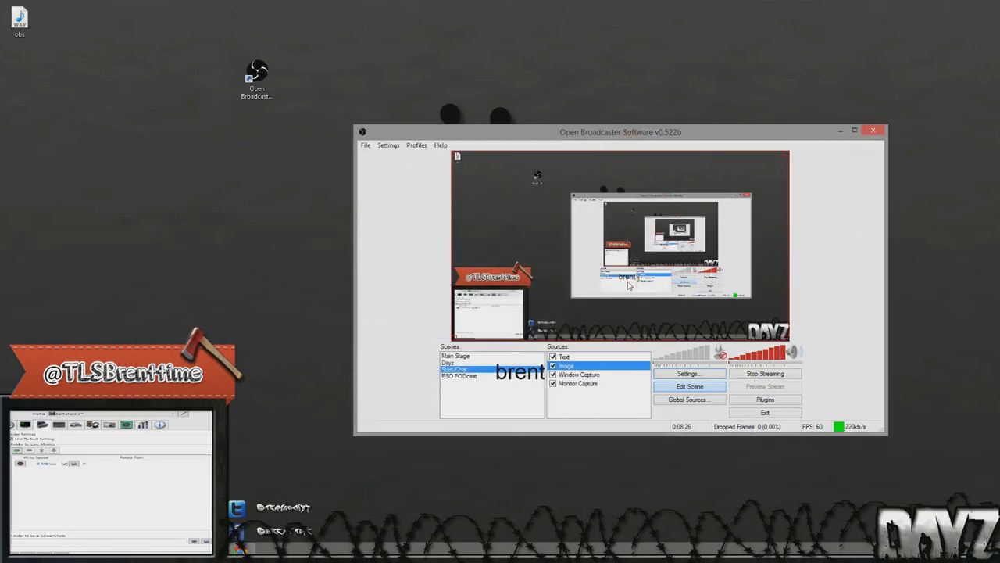
{"action": "left_click", "coordinate": [563, 356]}
{"action": "right_click", "coordinate": [600, 407]}
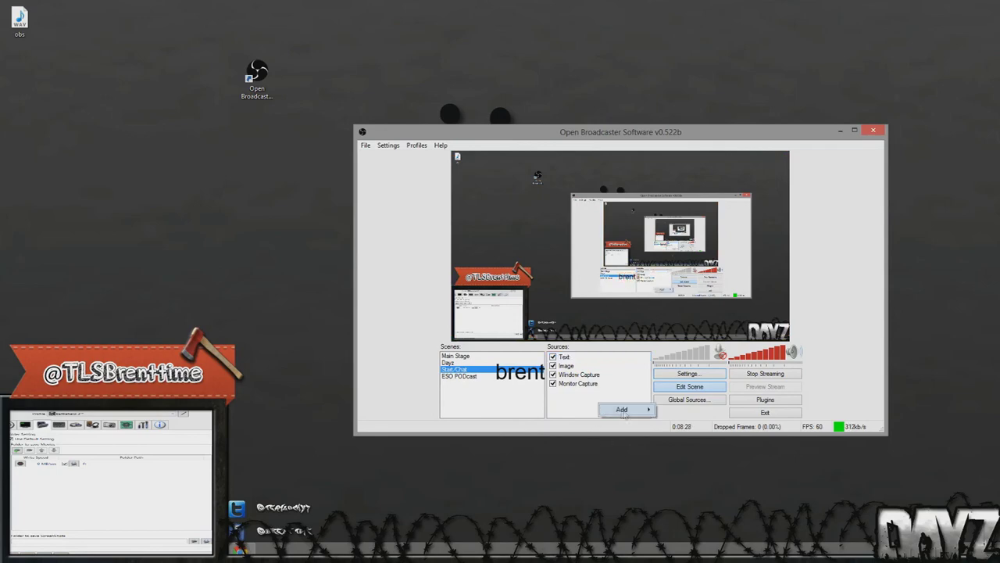
{"action": "left_click", "coordinate": [690, 391]}
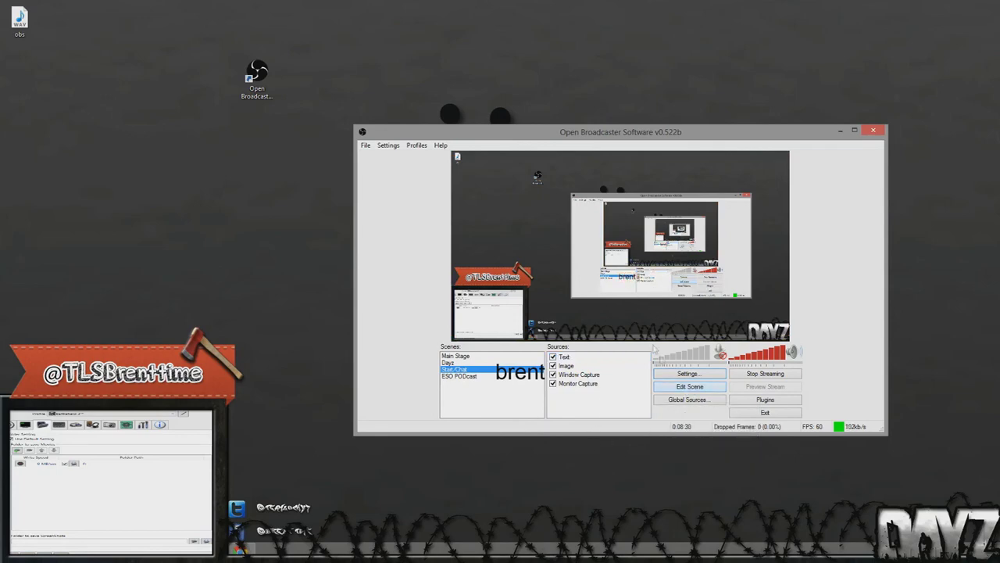